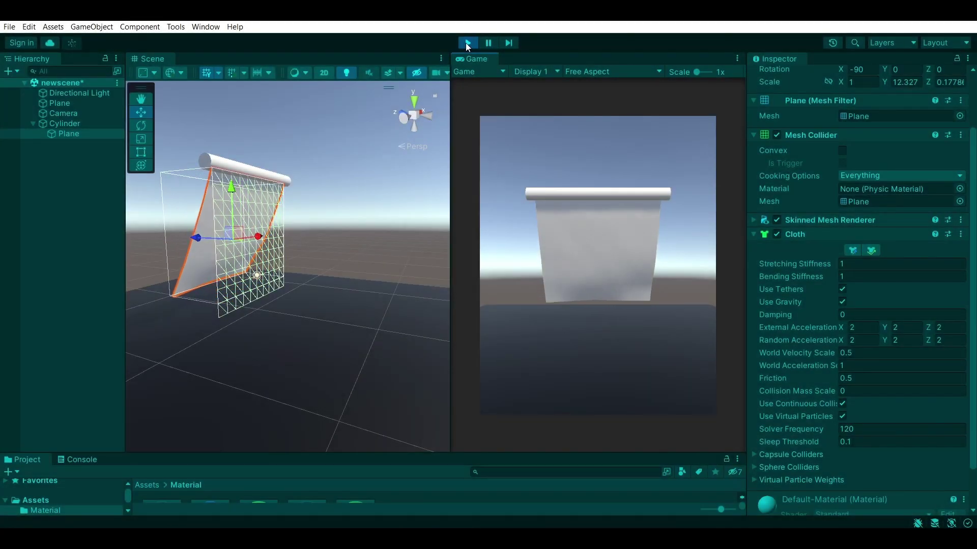
# Watch the hanging cloth move in the running scene from another angle, and stop play mode
pyautogui.click(377, 186)
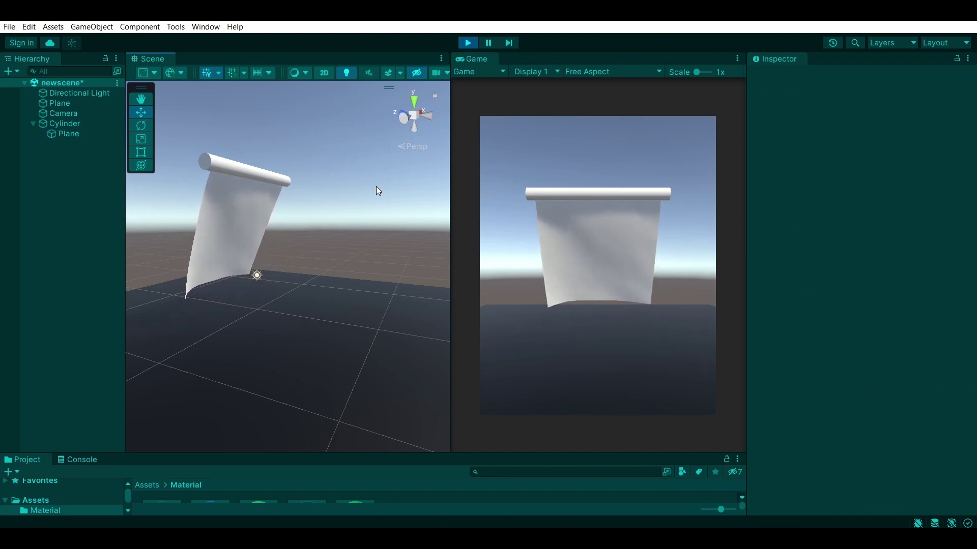
pyautogui.keyDown('alt'); pyautogui.moveTo(376, 186); pyautogui.dragTo(336, 193); pyautogui.keyUp('alt')
pyautogui.click(467, 44)
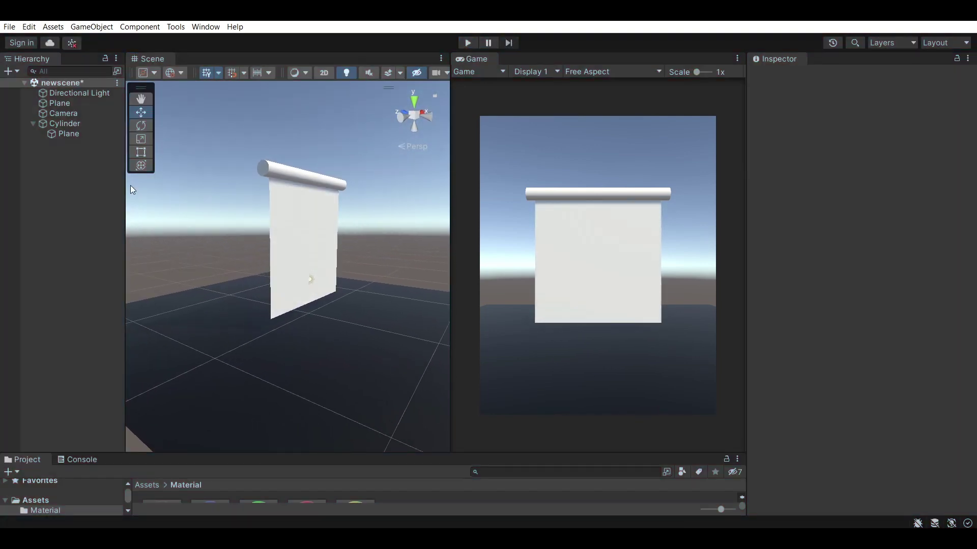
# Deactivate the existing Cylinder object together with its child plane
pyautogui.click(54, 125)
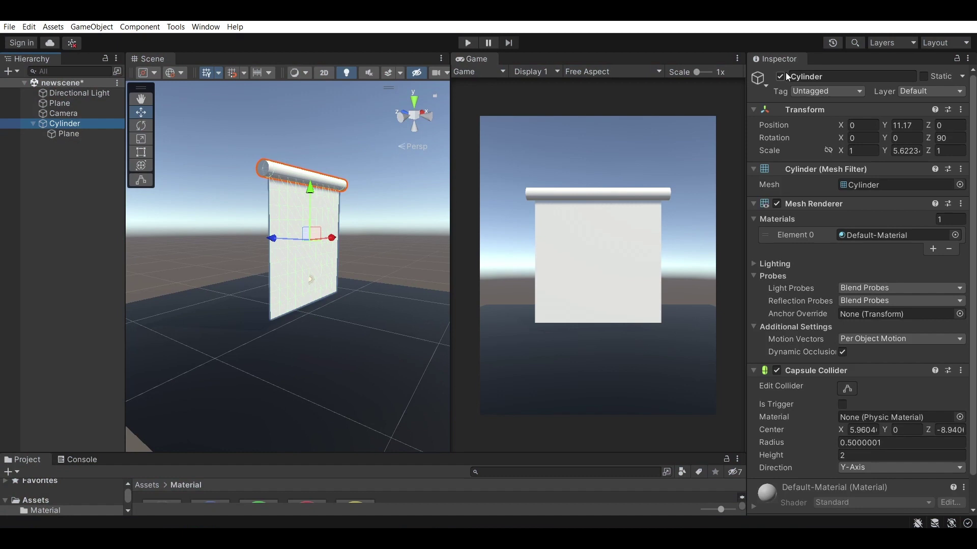
pyautogui.click(779, 76)
pyautogui.moveTo(193, 186); pyautogui.dragTo(213, 221, button='right')
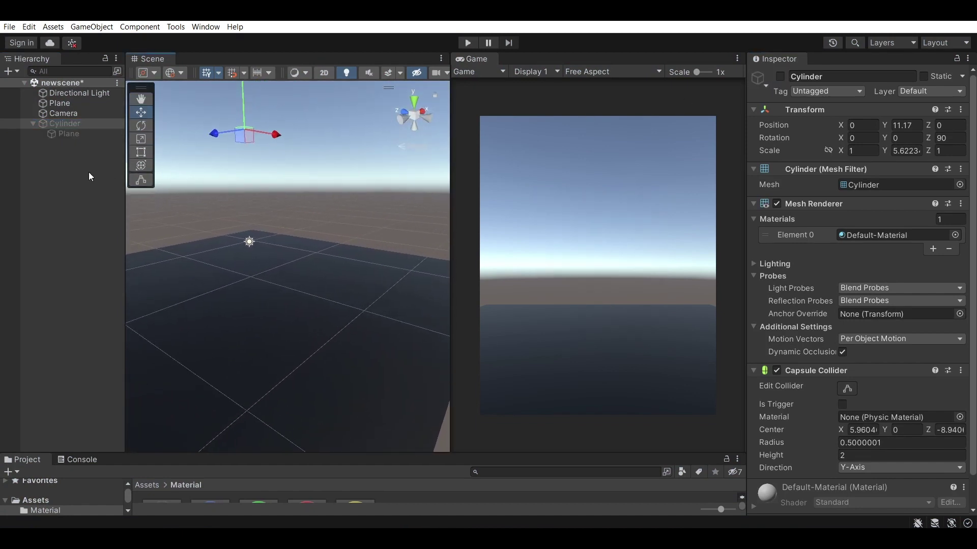
# Add a new 3D plane at the scene's root level and reset its transform
pyautogui.click(89, 173)
pyautogui.rightClick(89, 173)
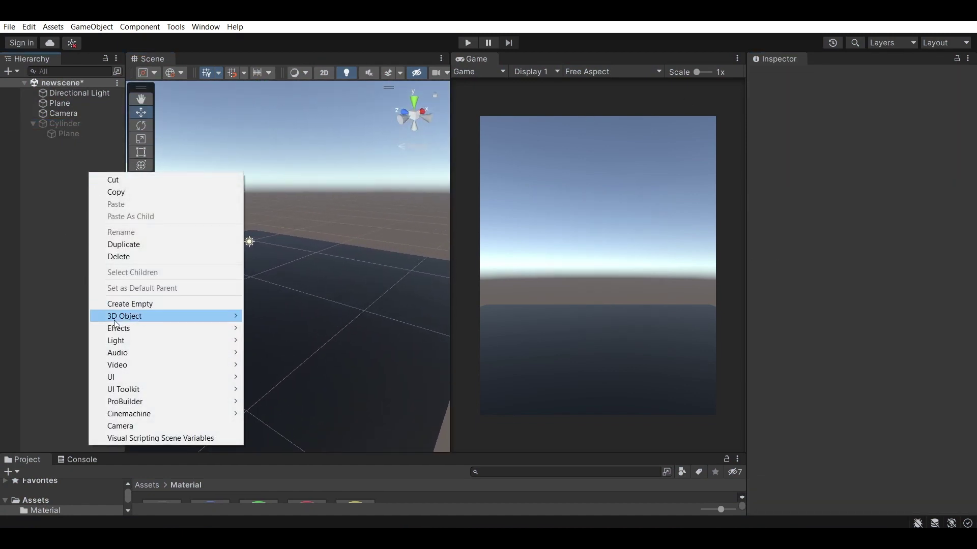
pyautogui.moveTo(115, 320)
pyautogui.click(269, 364)
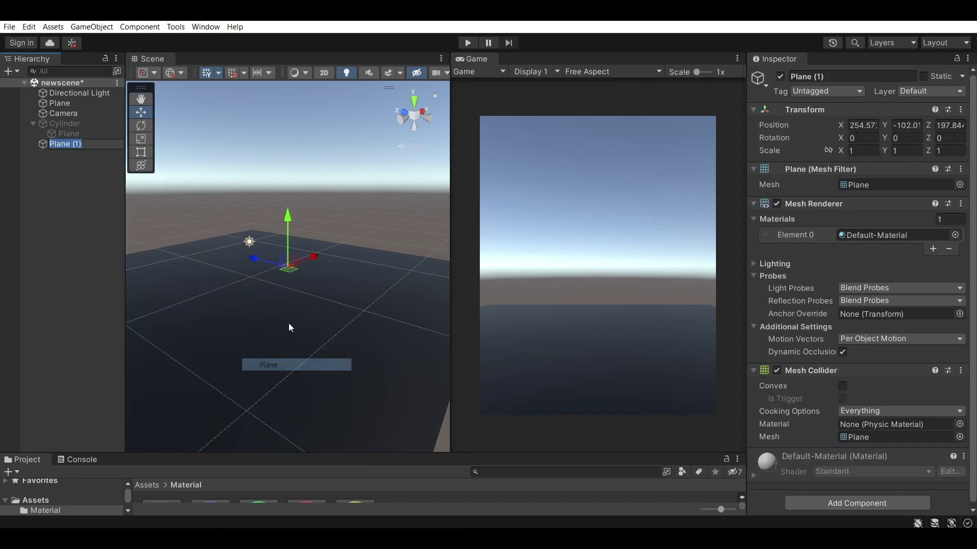
pyautogui.press('Return')
pyautogui.rightClick(811, 112)
pyautogui.click(830, 118)
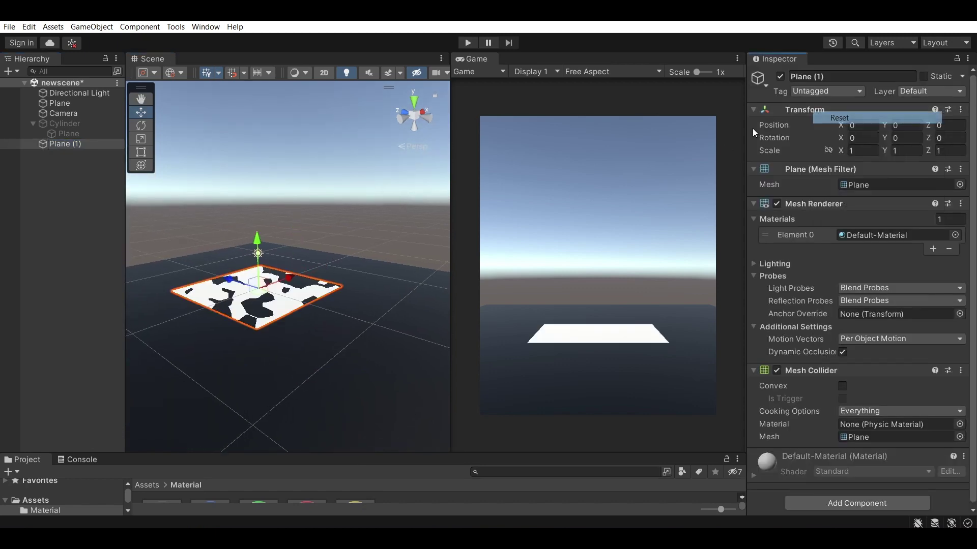
# Raise the new plane to a Y position of about 5.88 and set its X rotation to -90
pyautogui.moveTo(260, 206); pyautogui.dragTo(270, 222, button='right')
pyautogui.moveTo(271, 222); pyautogui.dragTo(310, 222, button='middle')
pyautogui.moveTo(299, 221); pyautogui.dragTo(298, 151)
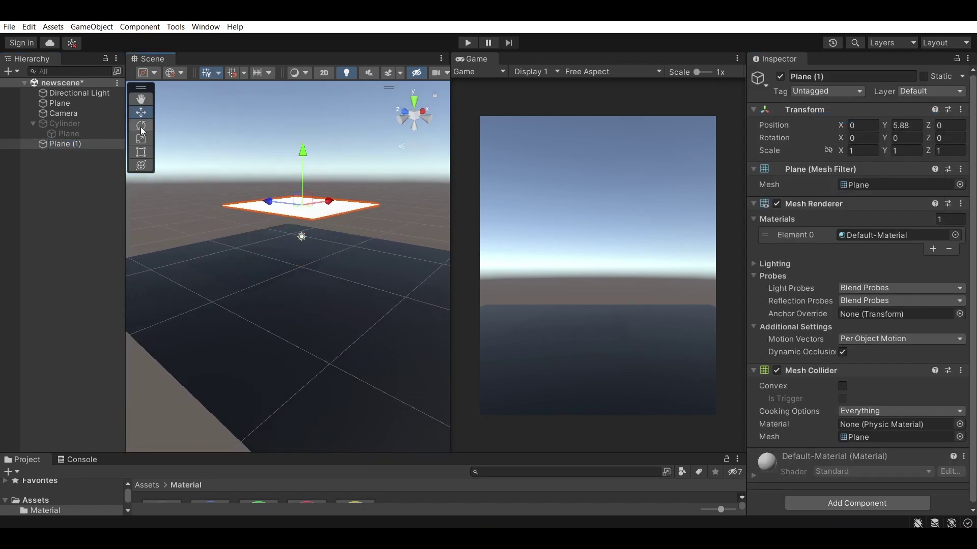
pyautogui.click(141, 127)
pyautogui.moveTo(340, 190); pyautogui.dragTo(346, 216)
pyautogui.click(858, 138)
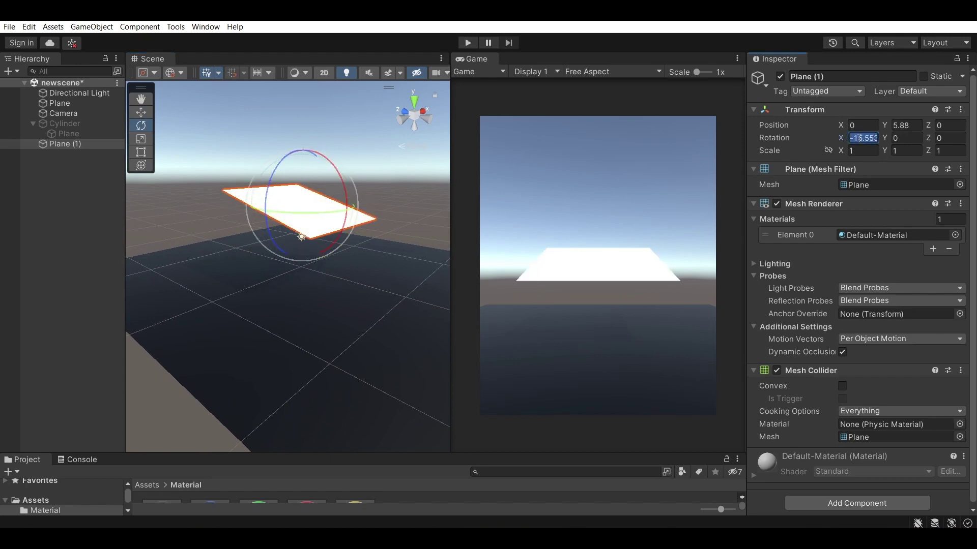
pyautogui.write('-90')
pyautogui.press('Return')
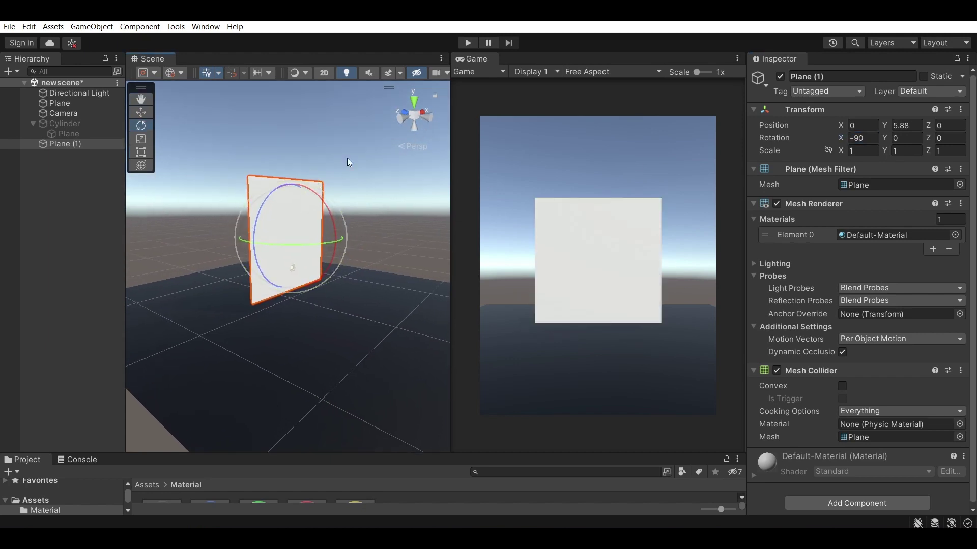
# Create a 3D cylinder as a child of Plane (1)
pyautogui.press('w')
pyautogui.moveTo(348, 162); pyautogui.dragTo(259, 160, button='right')
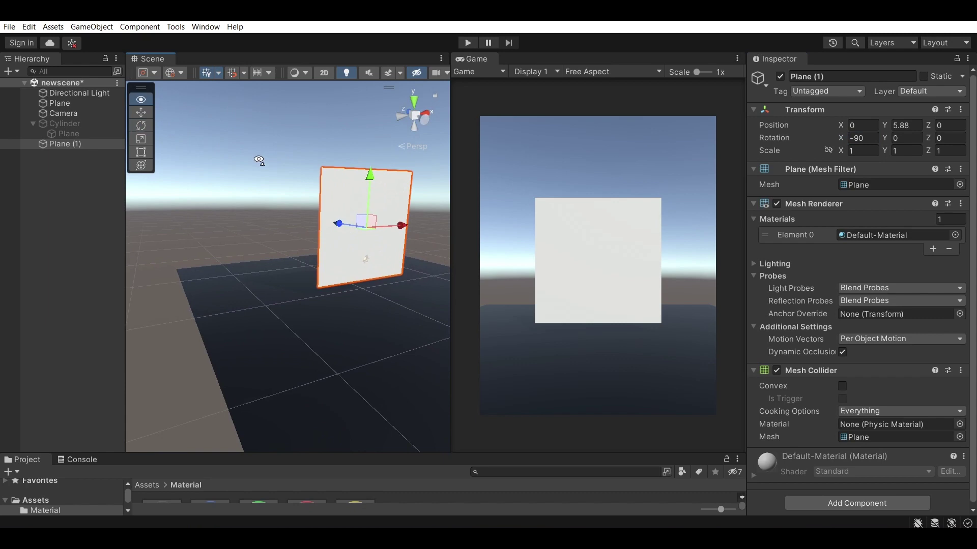
pyautogui.click(104, 150)
pyautogui.rightClick(90, 147)
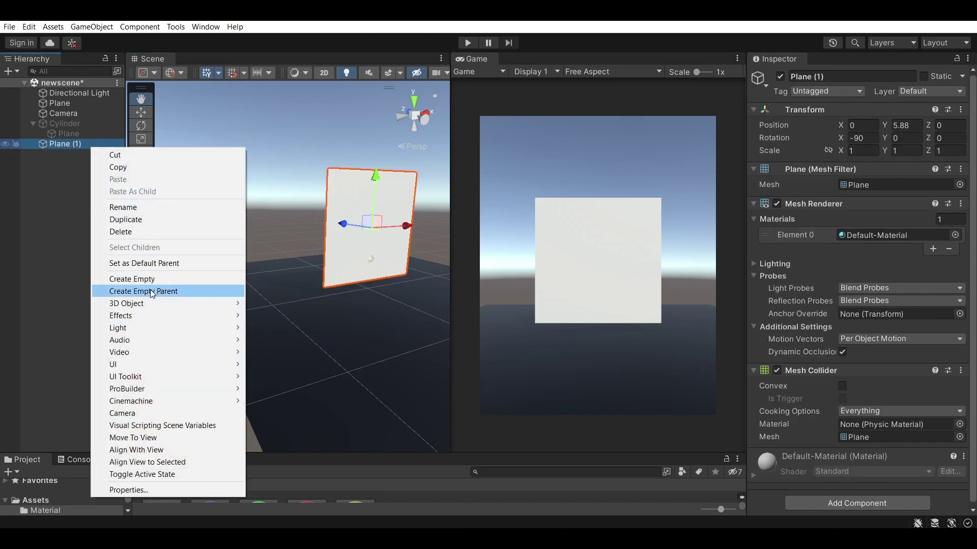
pyautogui.moveTo(159, 304)
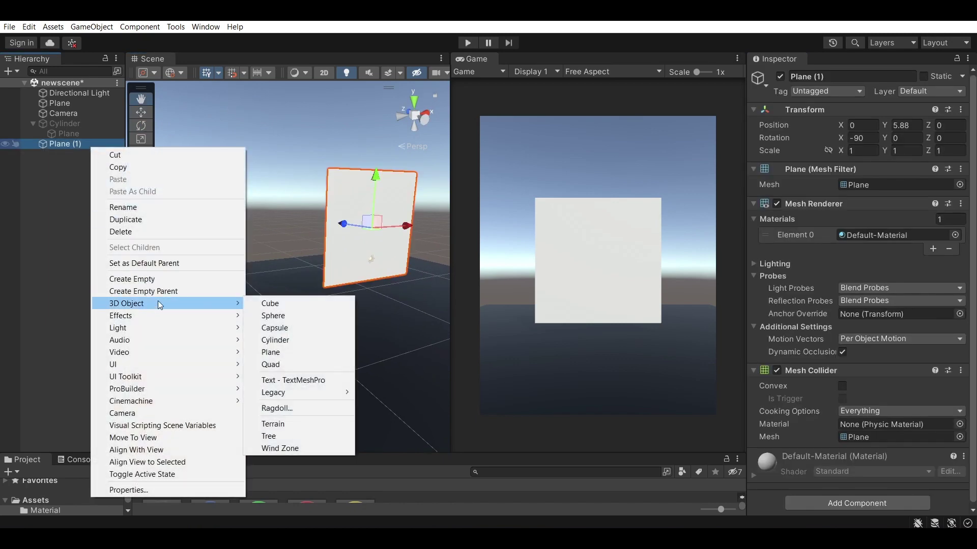
pyautogui.click(284, 342)
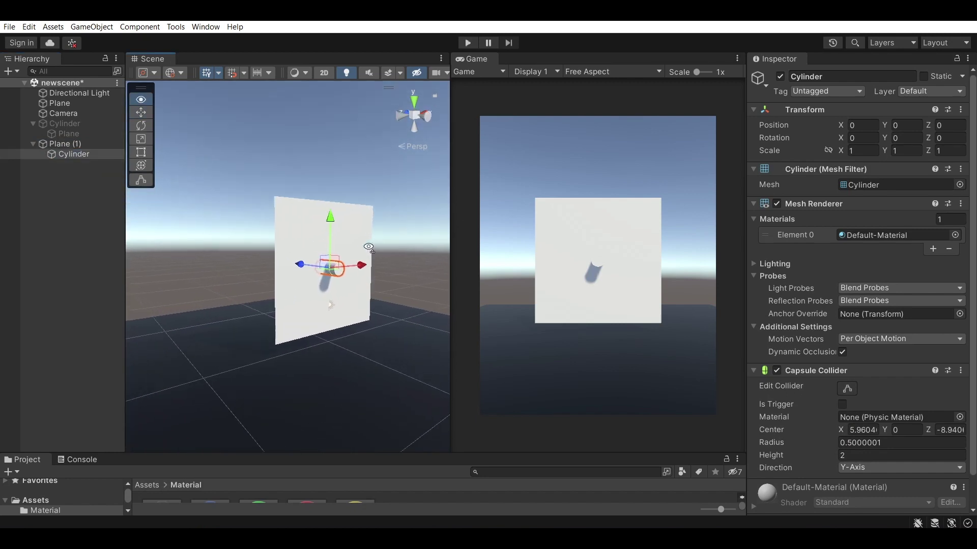
# Raise the cylinder to the plane's upper edge, at a Z position of about 5.15, and set its Z rotation to 90
pyautogui.moveTo(334, 224); pyautogui.dragTo(338, 148)
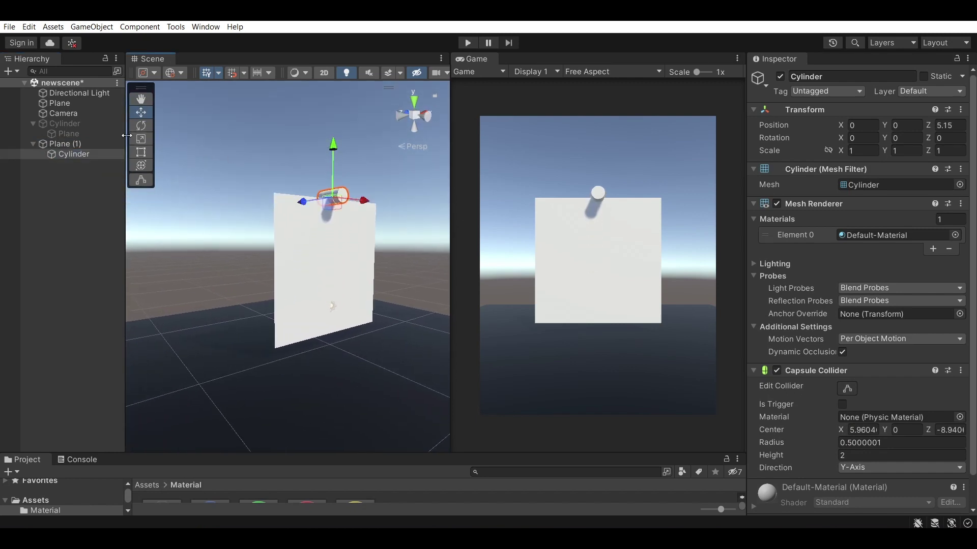
pyautogui.click(141, 125)
pyautogui.moveTo(335, 195); pyautogui.dragTo(496, 187)
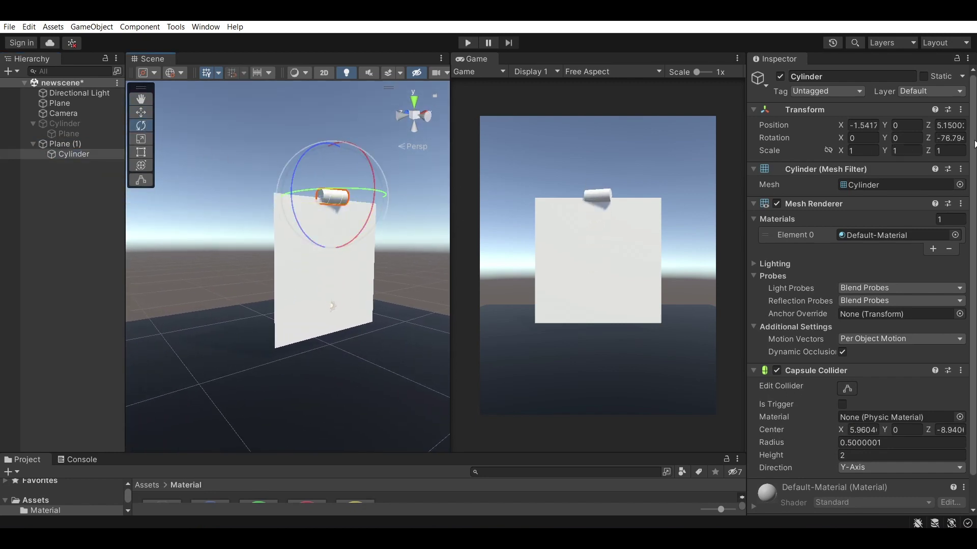
pyautogui.click(950, 138)
pyautogui.write('90')
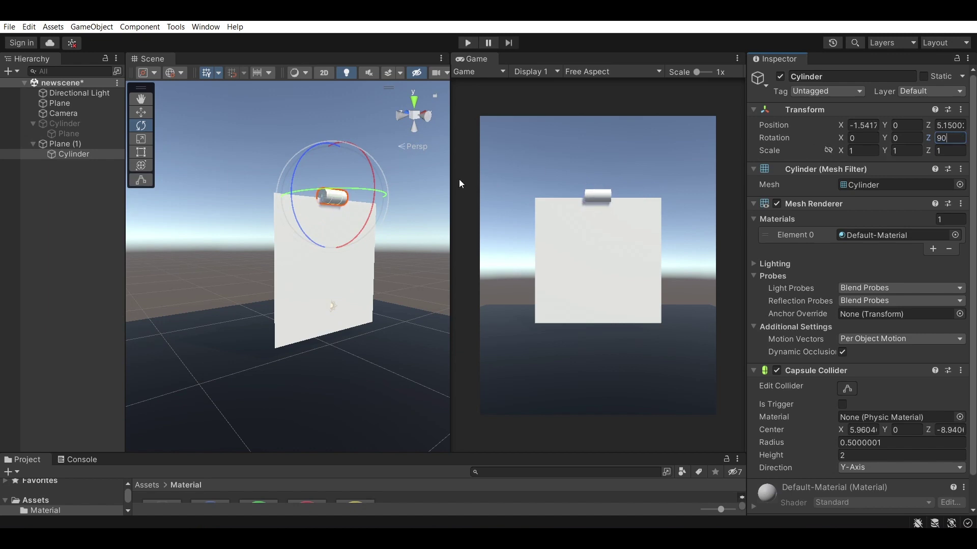
# Stretch the cylinder along its length to a Y scale of about 6.19 so it extends past both sides of the plane
pyautogui.click(141, 139)
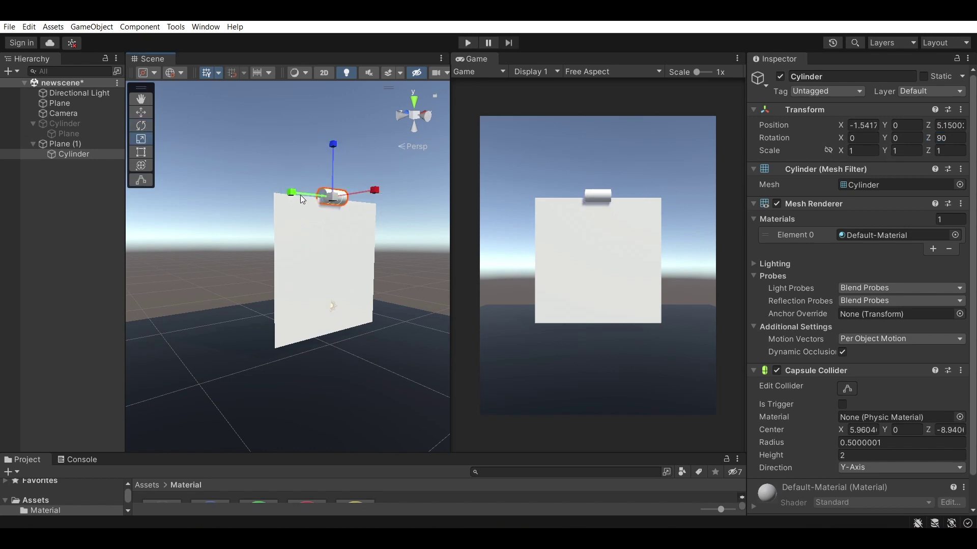
pyautogui.moveTo(300, 194); pyautogui.dragTo(155, 185)
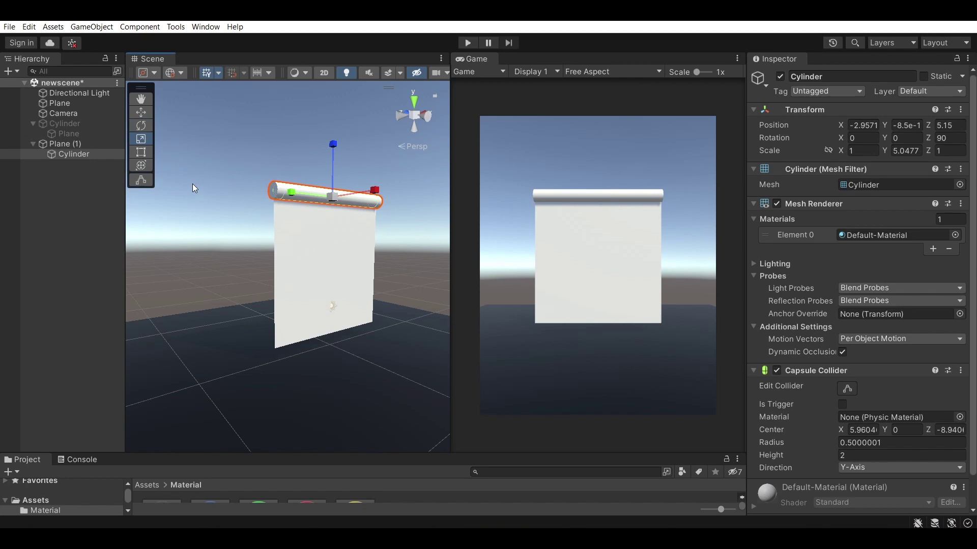
pyautogui.moveTo(293, 192); pyautogui.dragTo(274, 184)
pyautogui.press('d')
pyautogui.moveTo(274, 185); pyautogui.dragTo(220, 163, button='right')
pyautogui.moveTo(299, 235)
pyautogui.keyDown('alt'); pyautogui.mouseDown()
pyautogui.moveTo(281, 284)
pyautogui.moveTo(290, 233)
pyautogui.mouseUp(); pyautogui.keyUp('alt')
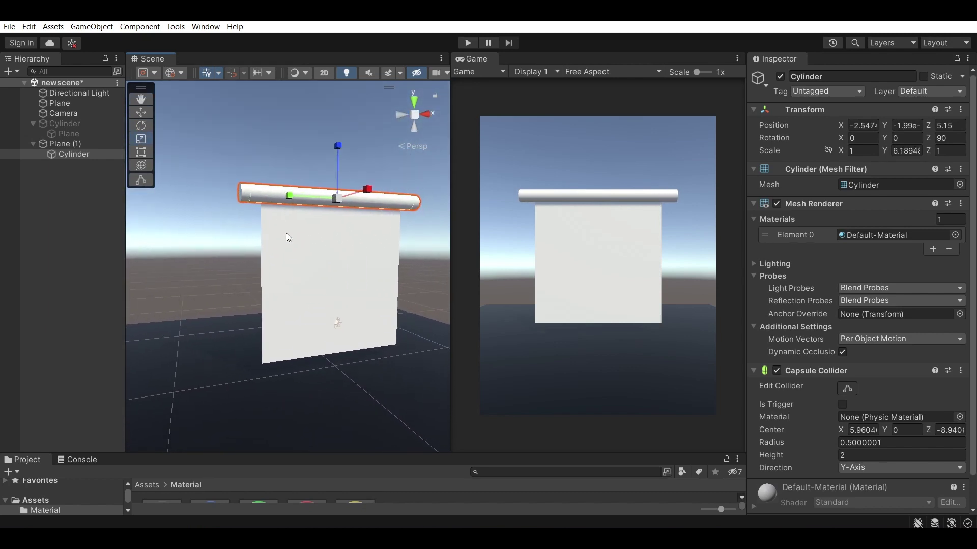
# Deselect the cylinder and examine how the rod and the plane fit together from several viewpoints
pyautogui.click(264, 172)
pyautogui.scroll(-3, 264, 172)
pyautogui.moveTo(264, 172); pyautogui.dragTo(265, 219, button='right')
pyautogui.scroll(3, 253, 193)
pyautogui.click(253, 193)
pyautogui.press('s')
pyautogui.click(361, 208)
pyautogui.press('w')
pyautogui.keyDown('alt'); pyautogui.moveTo(265, 220); pyautogui.dragTo(158, 187); pyautogui.keyUp('alt')
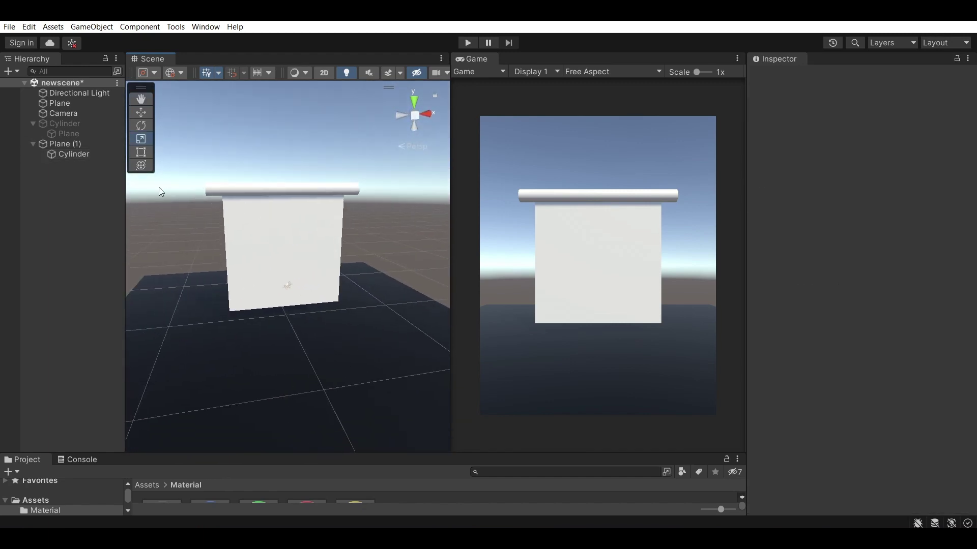
# Add a Cloth component to Plane (1) and look over its settings, including Solver Frequency
pyautogui.click(66, 147)
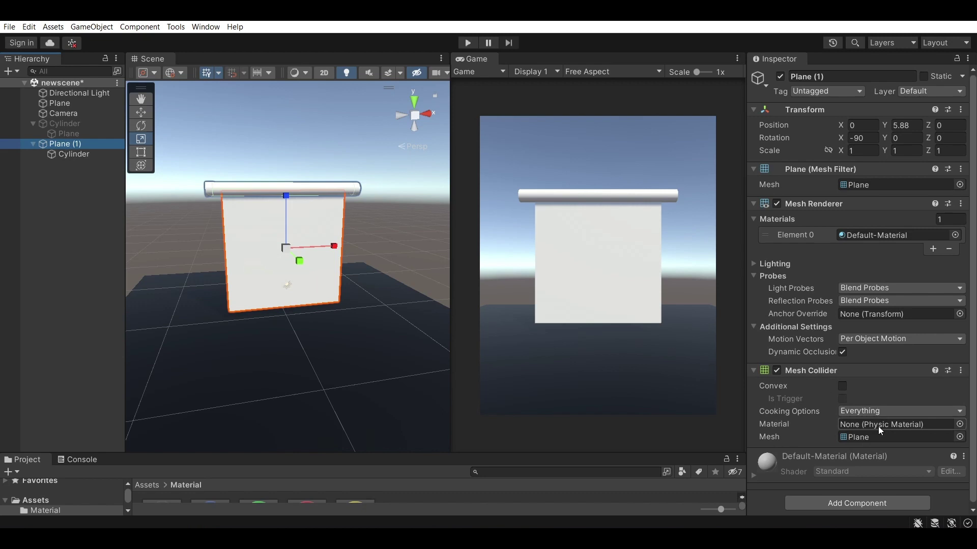
pyautogui.click(862, 501)
pyautogui.write('cloth')
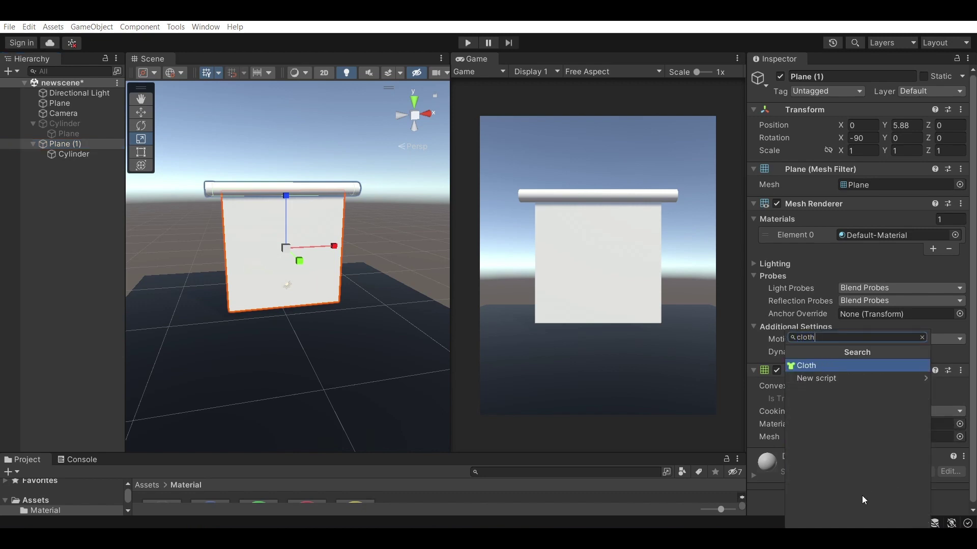
pyautogui.press('Return')
pyautogui.scroll(-5, 803, 384)
pyautogui.moveTo(809, 383)
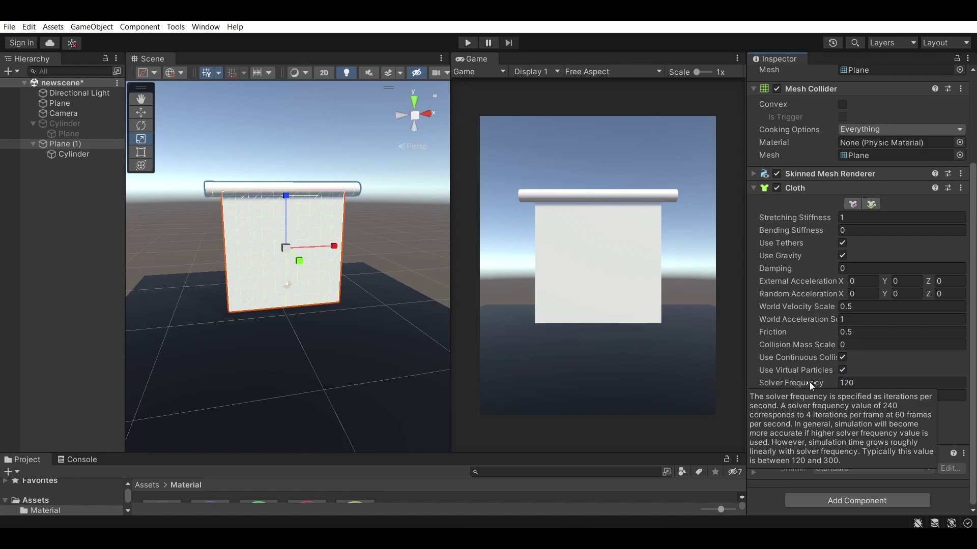
# Look through the Skinned Mesh Renderer settings of Plane (1) and its editable bounds
pyautogui.click(834, 173)
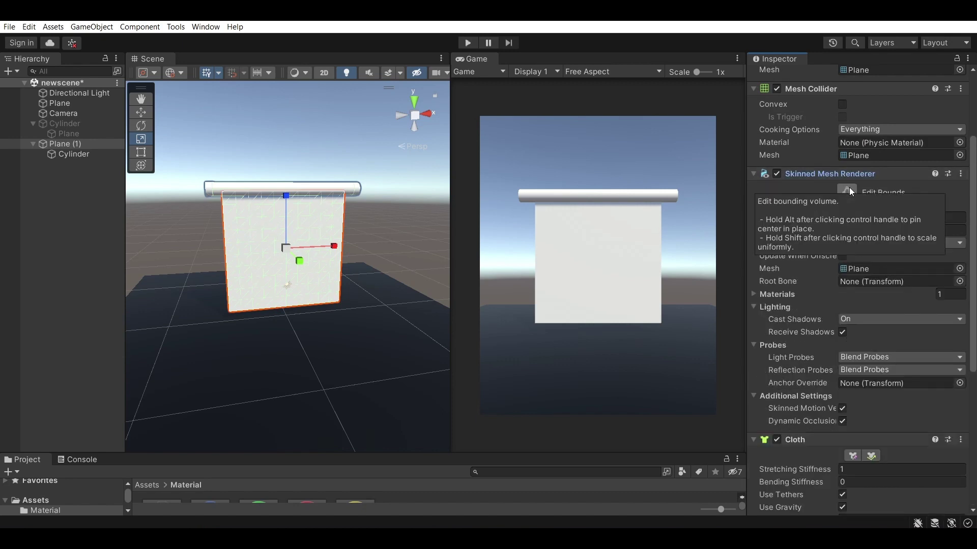
pyautogui.click(847, 191)
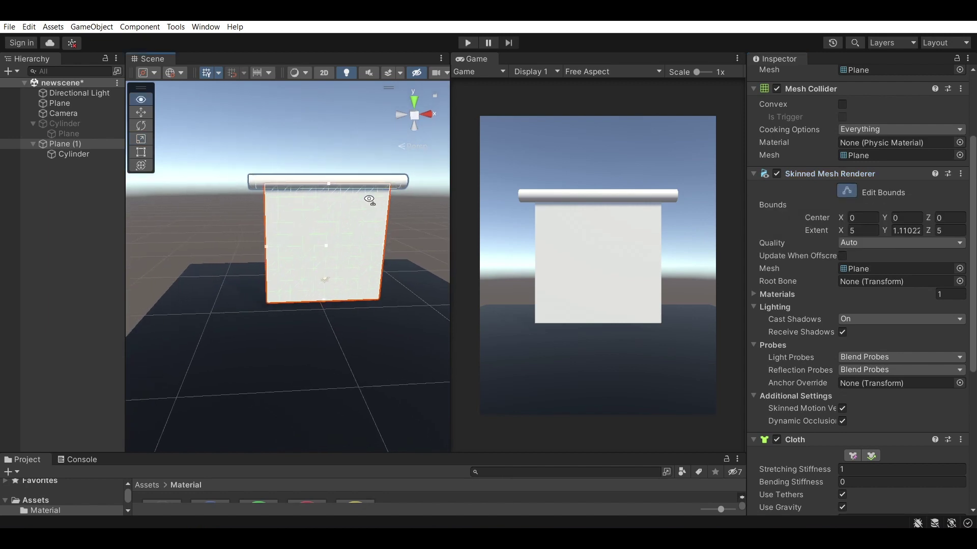
pyautogui.click(833, 175)
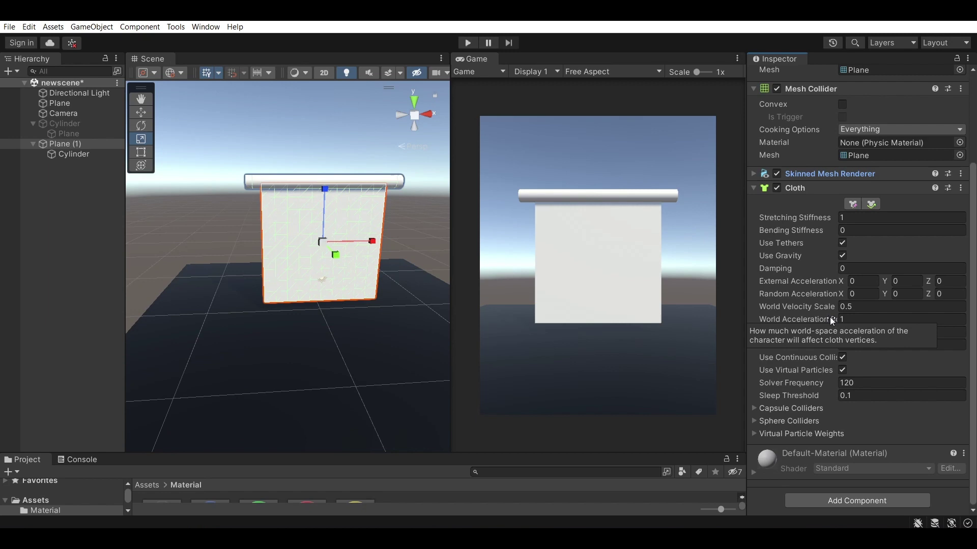
# Run the scene to test how the unconstrained cloth plane behaves
pyautogui.moveTo(395, 206); pyautogui.dragTo(422, 215, button='right')
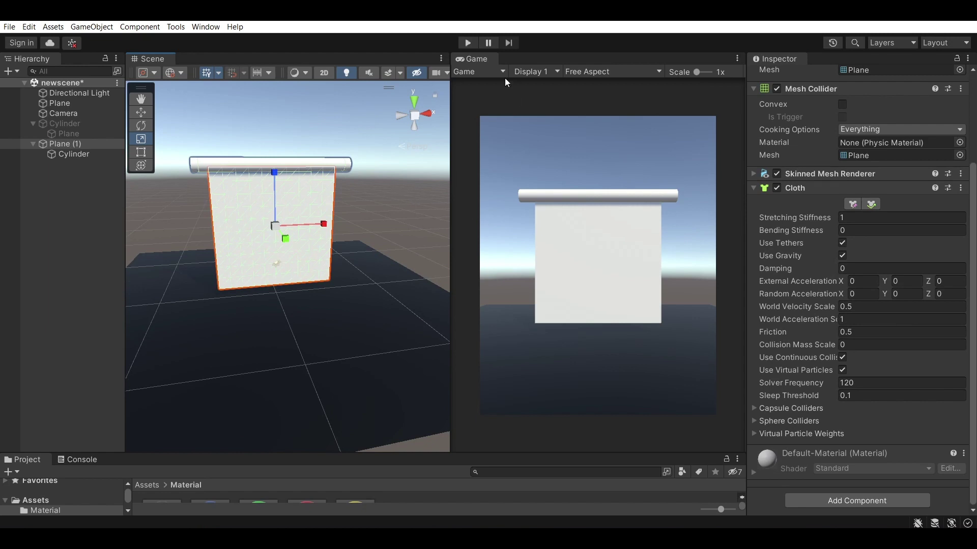
pyautogui.click(468, 42)
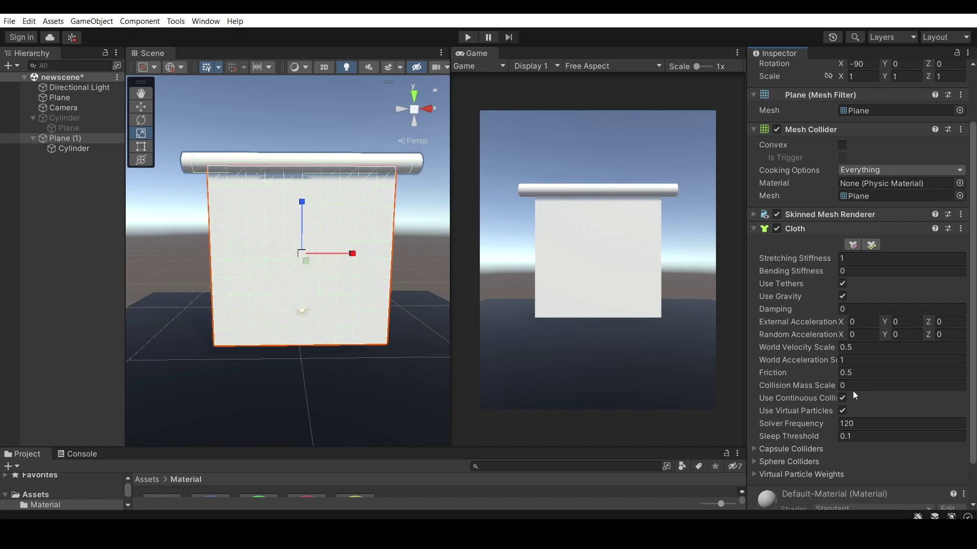
# Open cloth constraint editing for Plane (1) and examine the vertices along its upper edge near the rod
pyautogui.click(851, 247)
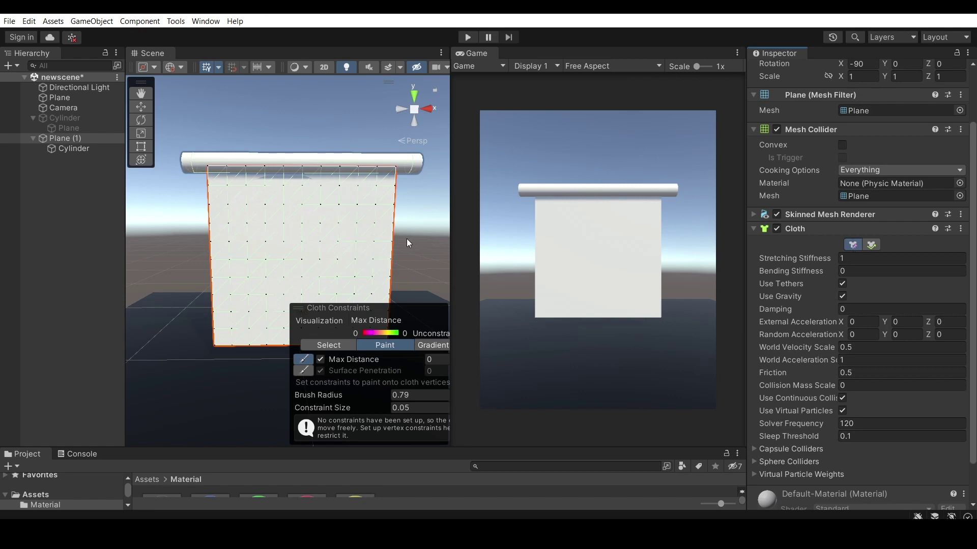
pyautogui.moveTo(407, 238); pyautogui.dragTo(223, 365, button='right')
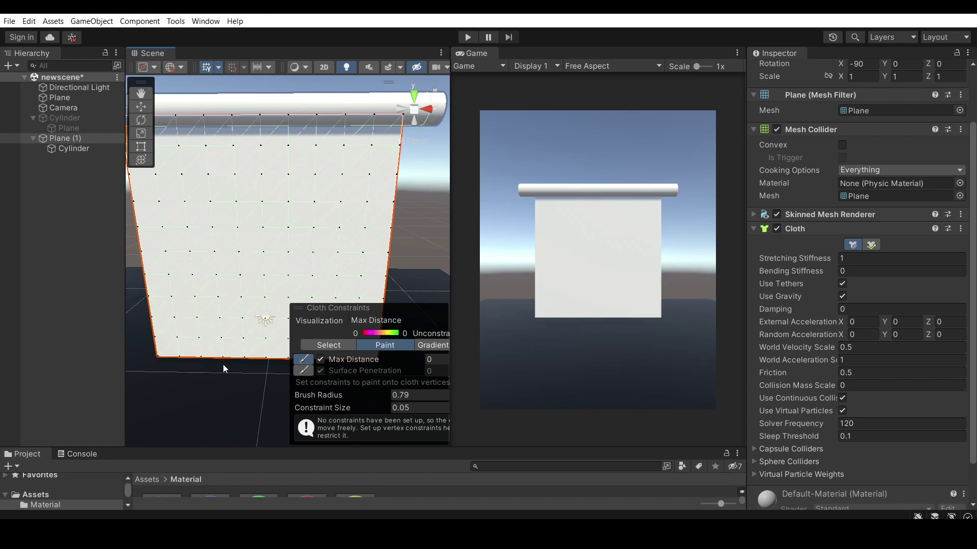
pyautogui.moveTo(212, 257)
pyautogui.mouseDown(button='right')
pyautogui.moveTo(219, 158)
pyautogui.moveTo(211, 165)
pyautogui.mouseUp(button='right')
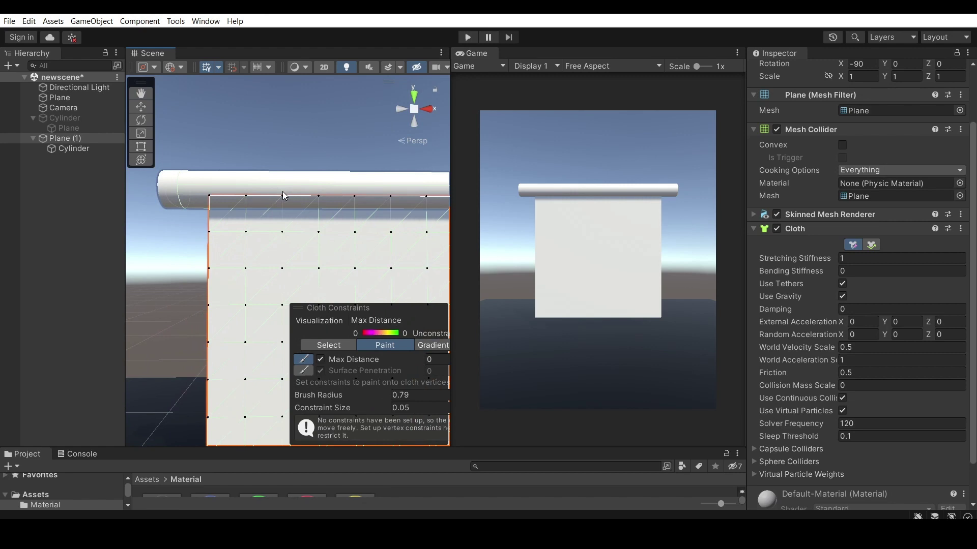
pyautogui.moveTo(344, 197); pyautogui.dragTo(361, 205, button='right')
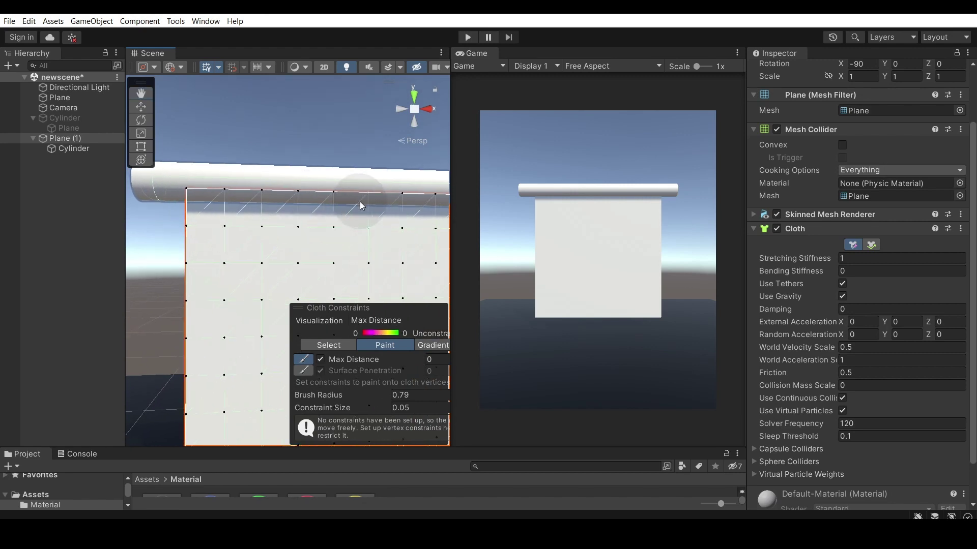
pyautogui.scroll(-4, 361, 205)
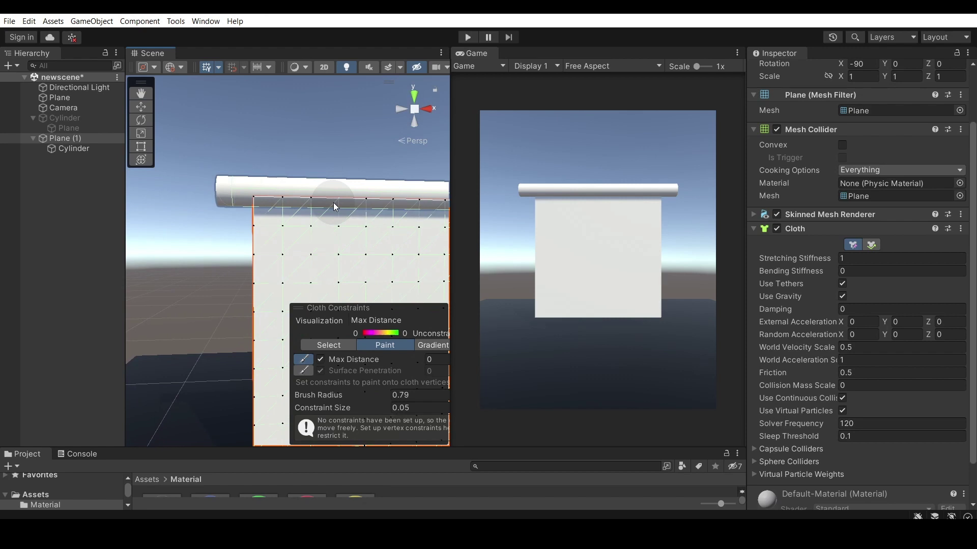
pyautogui.moveTo(333, 207)
pyautogui.mouseDown(button='right')
pyautogui.moveTo(346, 207)
pyautogui.moveTo(326, 206)
pyautogui.mouseUp(button='right')
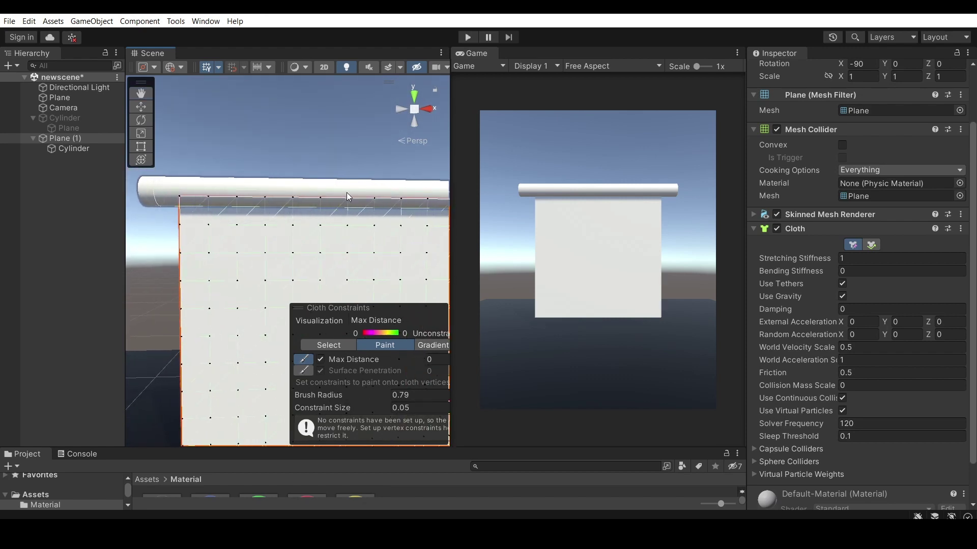
pyautogui.keyDown('alt'); pyautogui.moveTo(346, 196); pyautogui.dragTo(283, 188); pyautogui.keyUp('alt')
pyautogui.scroll(4, 282, 187)
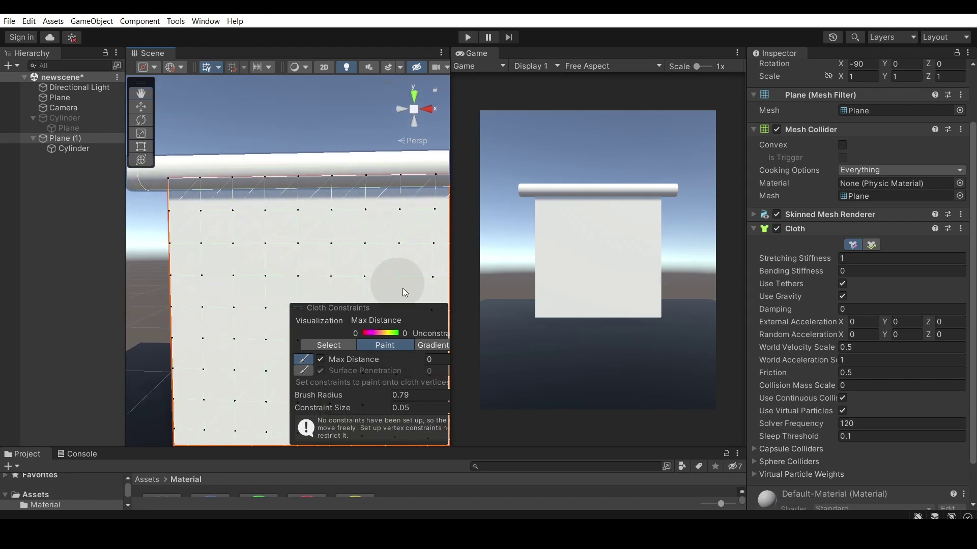
# Maximize the Scene view and move the Cloth Constraints overlay closer to the cloth plane
pyautogui.doubleClick(153, 56)
pyautogui.scroll(-20, 562, 222)
pyautogui.moveTo(562, 221); pyautogui.dragTo(570, 225, button='right')
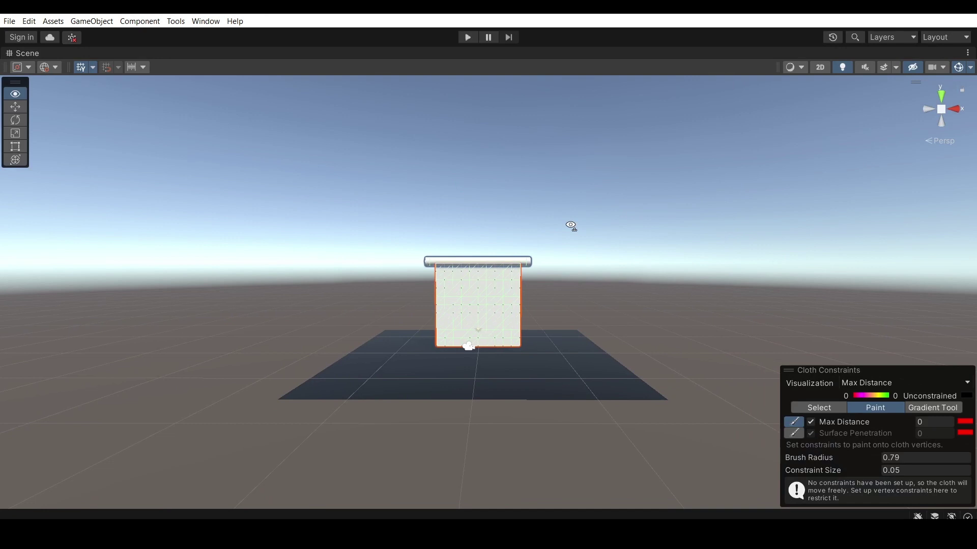
pyautogui.scroll(3, 575, 226)
pyautogui.moveTo(816, 371); pyautogui.dragTo(766, 302)
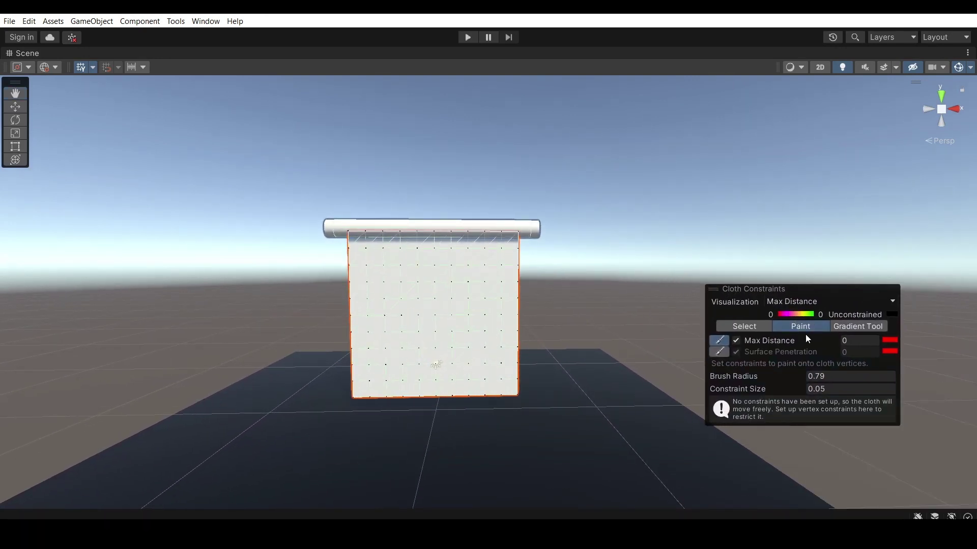
pyautogui.scroll(4, 547, 206)
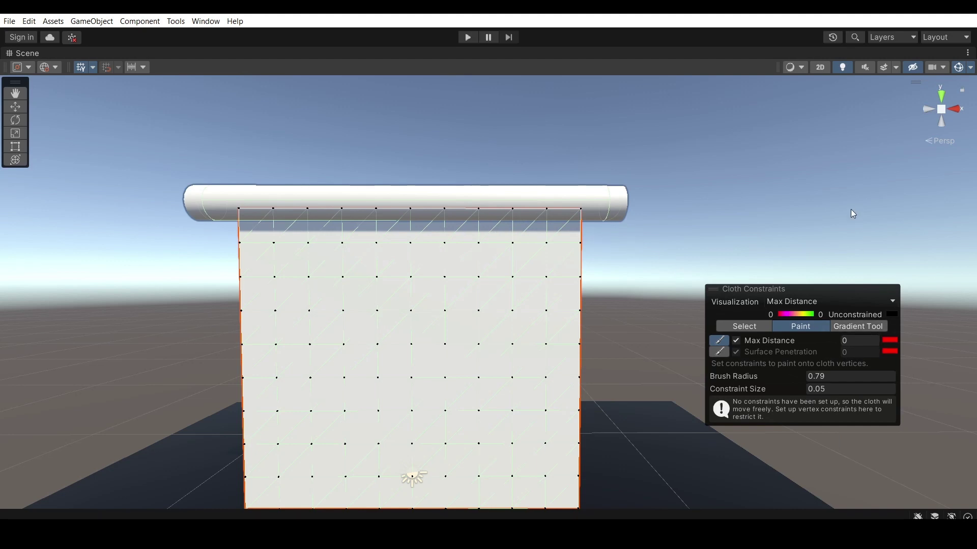
# Paint a Max Distance constraint of 0 onto the whole top row of cloth vertices along the rod
pyautogui.moveTo(850, 209); pyautogui.dragTo(861, 179, button='right')
pyautogui.press('w')
pyautogui.press('s')
pyautogui.moveTo(584, 237); pyautogui.dragTo(28, 218)
pyautogui.moveTo(123, 186)
pyautogui.mouseDown(button='right')
pyautogui.moveTo(157, 194)
pyautogui.moveTo(249, 284)
pyautogui.moveTo(209, 274)
pyautogui.mouseUp(button='right')
pyautogui.press('s')
pyautogui.press('d')
pyautogui.moveTo(711, 288); pyautogui.dragTo(538, 292, button='right')
pyautogui.press('w')
pyautogui.press('d')
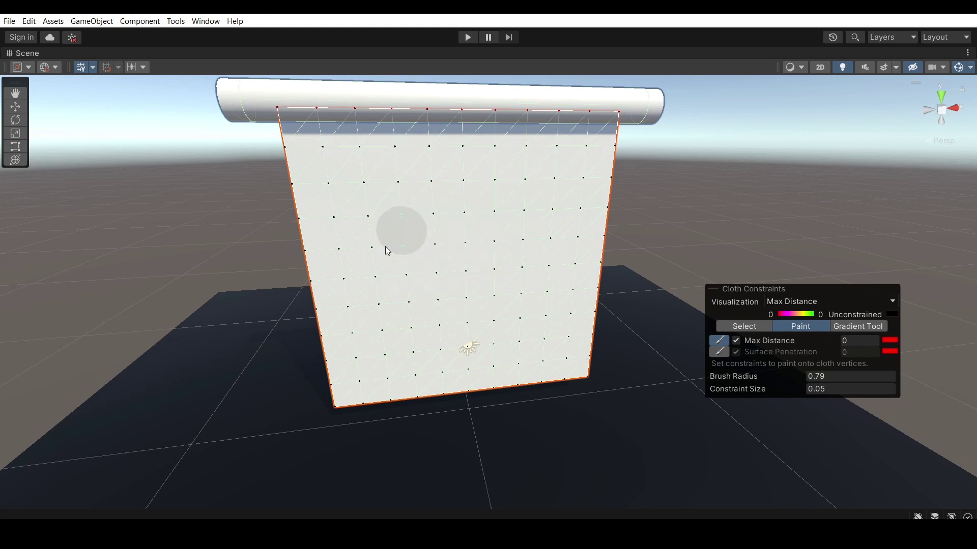
pyautogui.scroll(5, 350, 199)
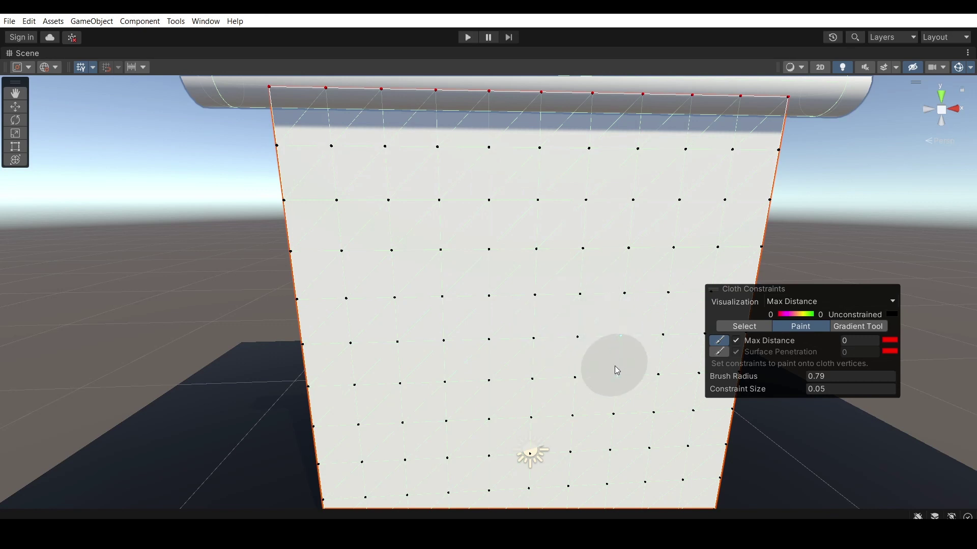
# Set the constraint brush's Max Distance to 2, restore the multi-window layout and move the Cloth Constraints overlay off the plane
pyautogui.click(856, 340)
pyautogui.write('2')
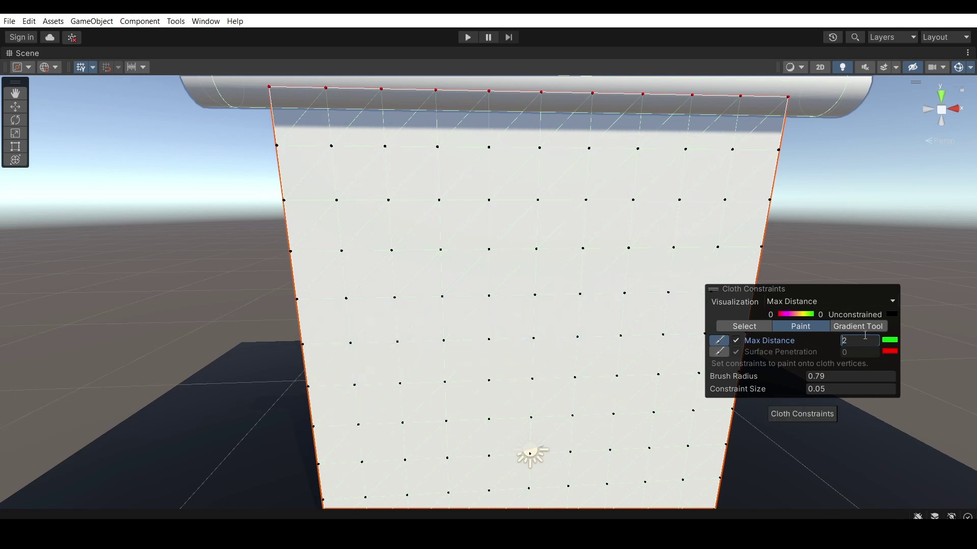
pyautogui.doubleClick(31, 53)
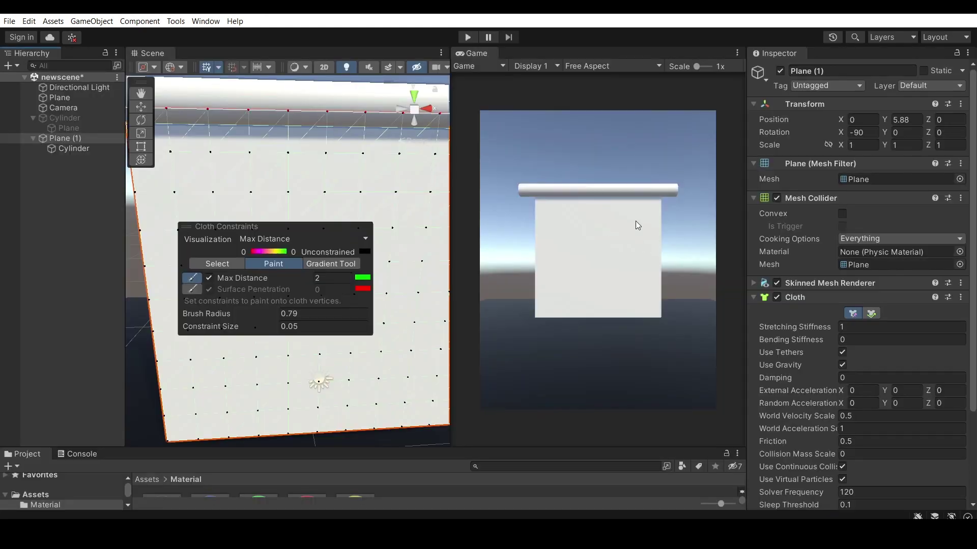
pyautogui.scroll(-5, 408, 133)
pyautogui.scroll(5, 401, 191)
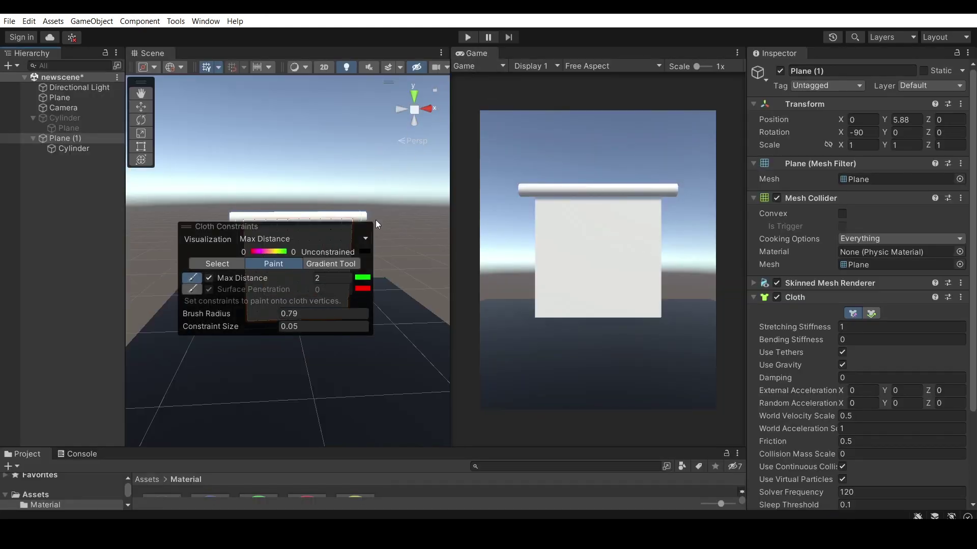
pyautogui.moveTo(337, 226); pyautogui.dragTo(412, 327)
# Run the scene to test how the constrained cloth hangs from the rod, and stop it
pyautogui.click(467, 37)
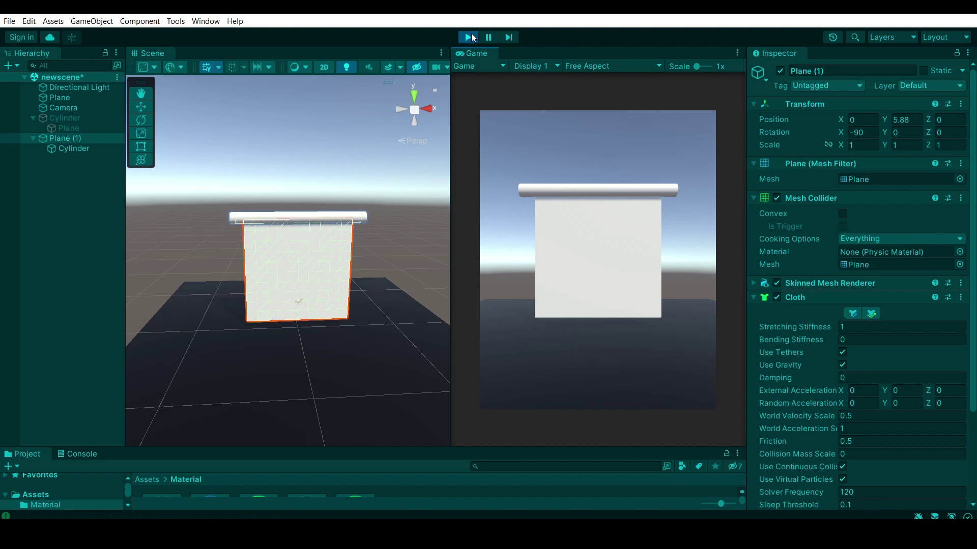
pyautogui.scroll(5, 334, 167)
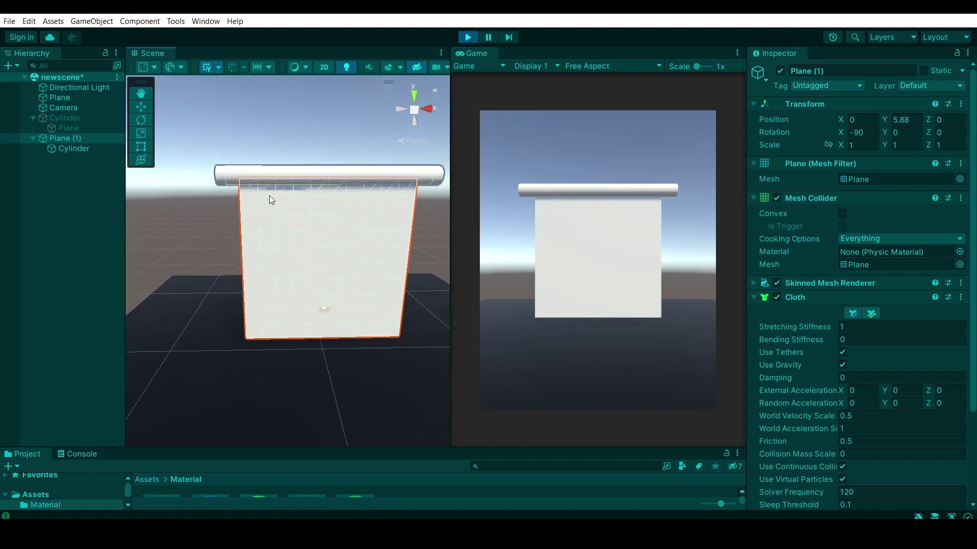
pyautogui.click(468, 37)
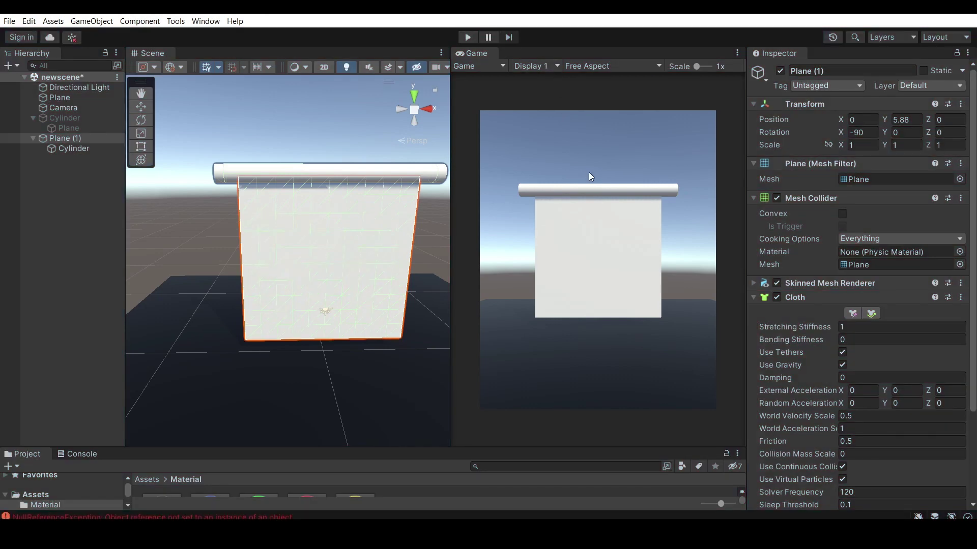
# Run the scene and set the Cloth's External Acceleration to 5 on X, Y and Z
pyautogui.scroll(-2, 822, 379)
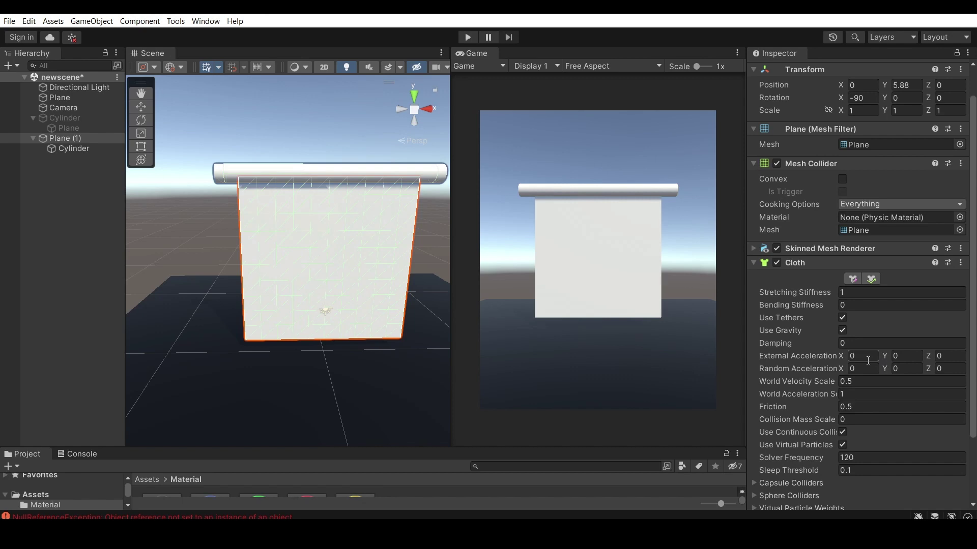
pyautogui.scroll(-1, 868, 360)
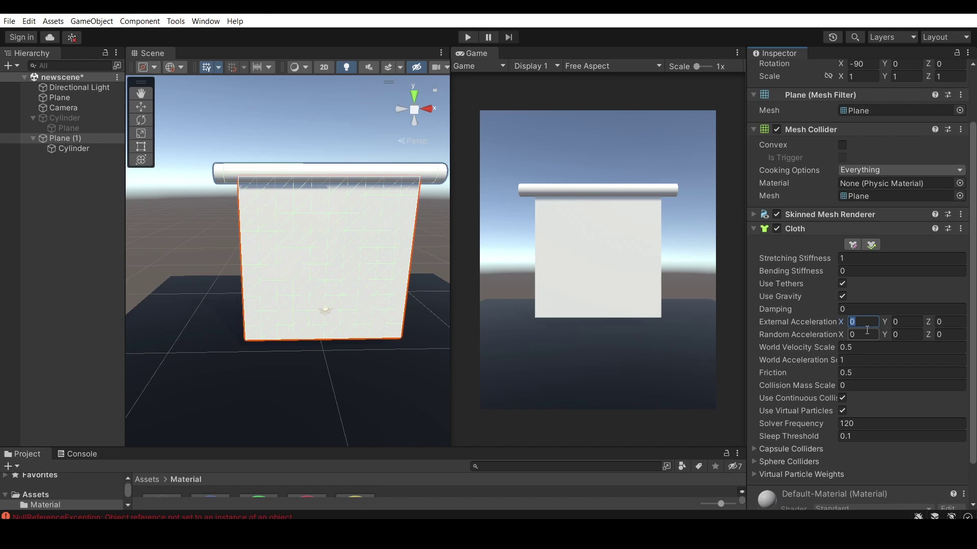
pyautogui.click(467, 37)
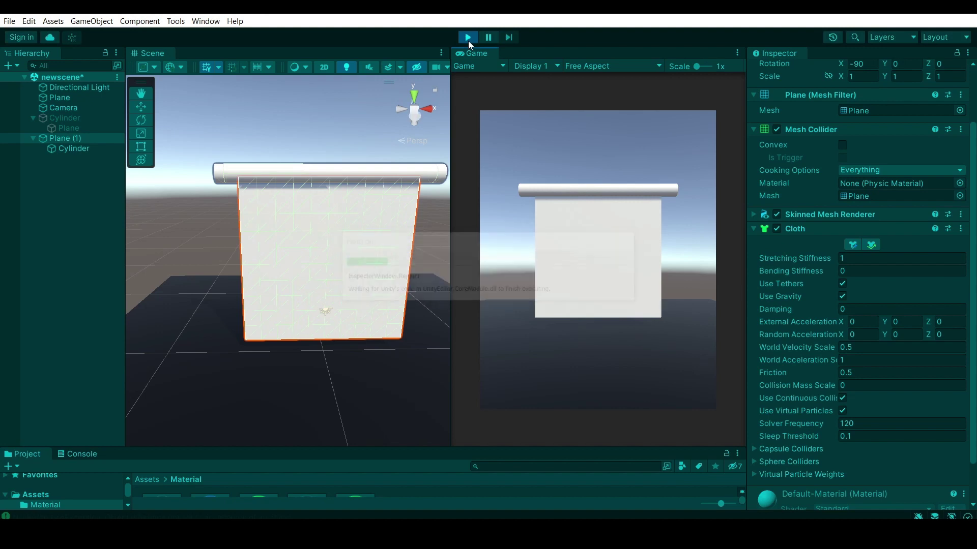
pyautogui.click(864, 323)
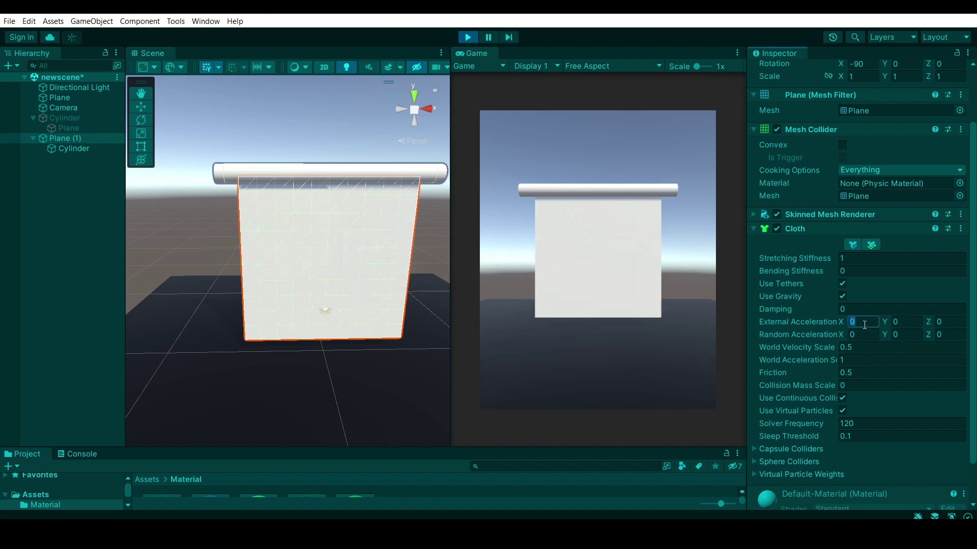
pyautogui.write('5')
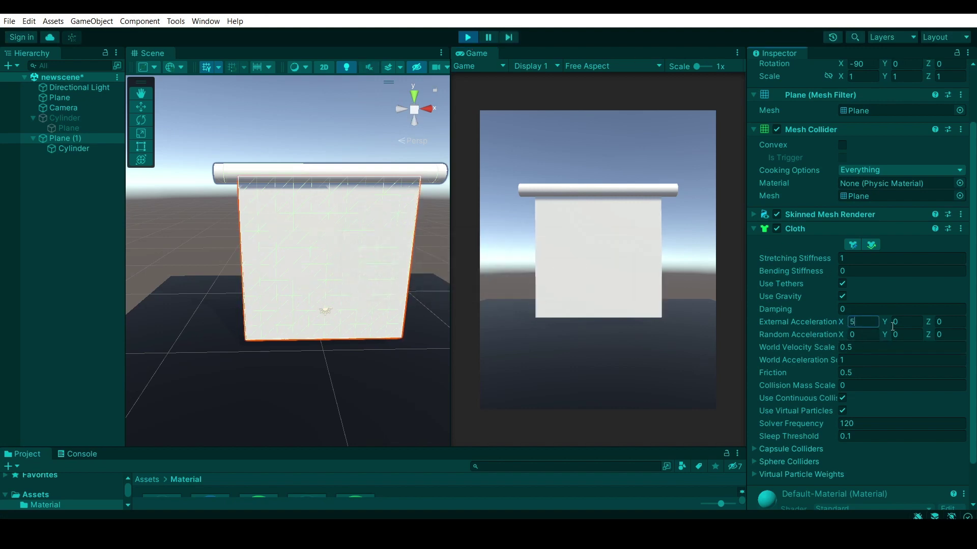
pyautogui.click(908, 322)
pyautogui.write('5')
pyautogui.click(938, 322)
pyautogui.write('5')
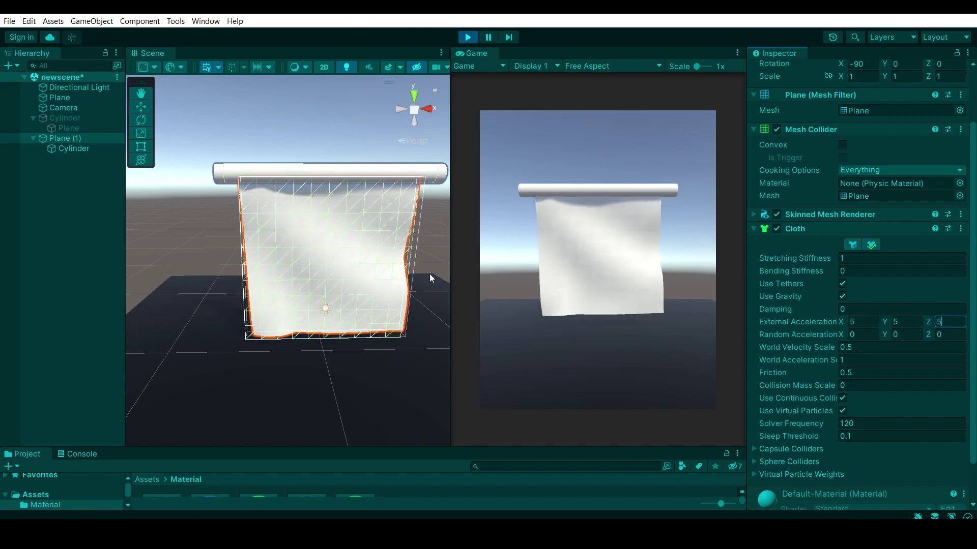
# Set the running cloth's External Acceleration to 2 on X, Y and Z
pyautogui.keyDown('alt'); pyautogui.moveTo(429, 279); pyautogui.dragTo(262, 249); pyautogui.keyUp('alt')
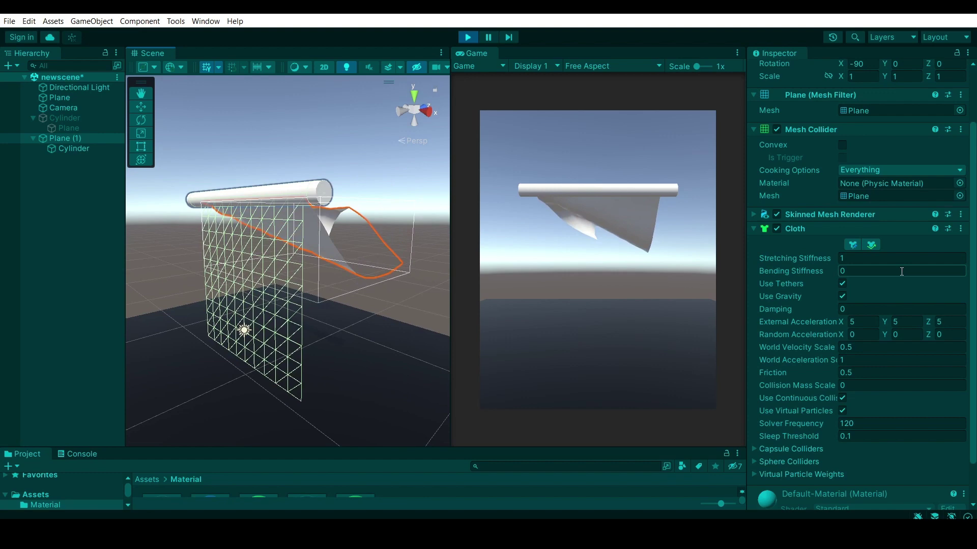
pyautogui.moveTo(265, 274); pyautogui.dragTo(393, 300, button='right')
pyautogui.keyDown('alt'); pyautogui.moveTo(394, 300); pyautogui.dragTo(411, 281); pyautogui.keyUp('alt')
pyautogui.click(860, 322)
pyautogui.write('2')
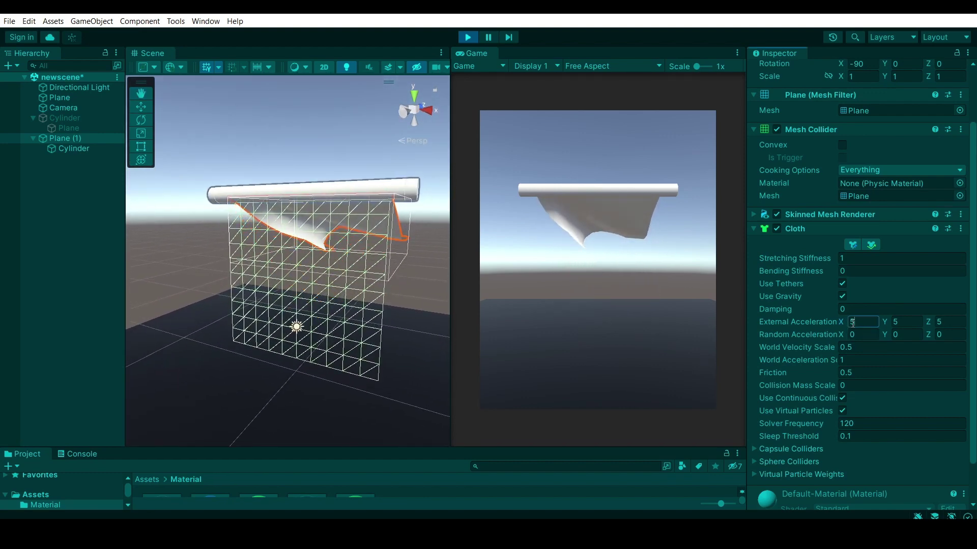
pyautogui.click(903, 322)
pyautogui.write('2')
pyautogui.click(940, 322)
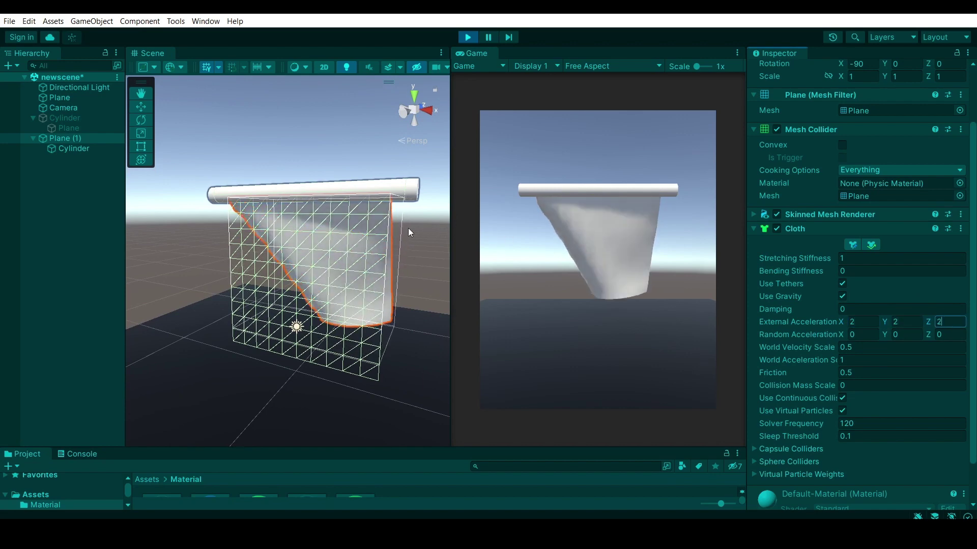
# Set the running cloth's External Acceleration to 1 on all three axes
pyautogui.moveTo(410, 231); pyautogui.dragTo(429, 237, button='right')
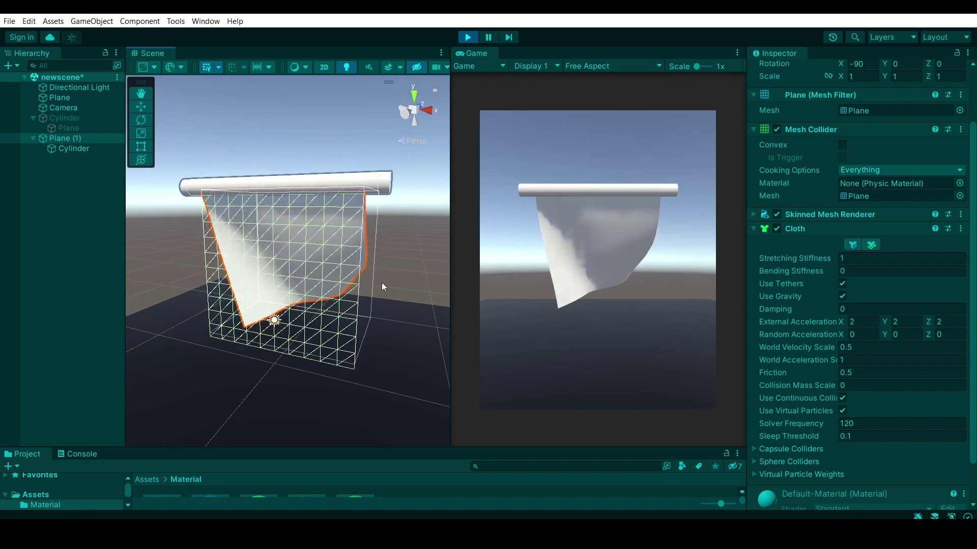
pyautogui.keyDown('alt'); pyautogui.moveTo(290, 290); pyautogui.dragTo(266, 284); pyautogui.keyUp('alt')
pyautogui.moveTo(266, 285); pyautogui.dragTo(277, 288, button='right')
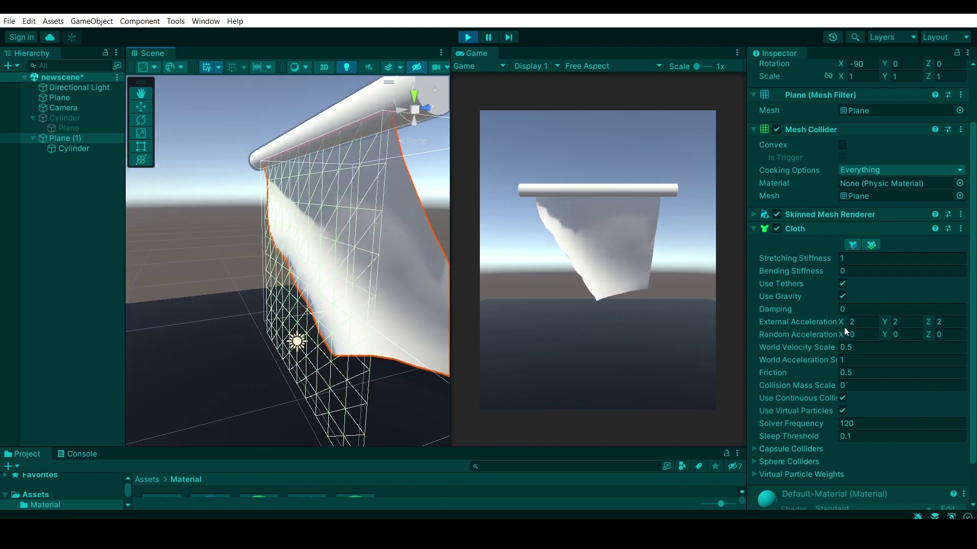
pyautogui.click(857, 324)
pyautogui.write('1')
pyautogui.click(897, 323)
pyautogui.write('1')
pyautogui.click(938, 323)
pyautogui.write('1')
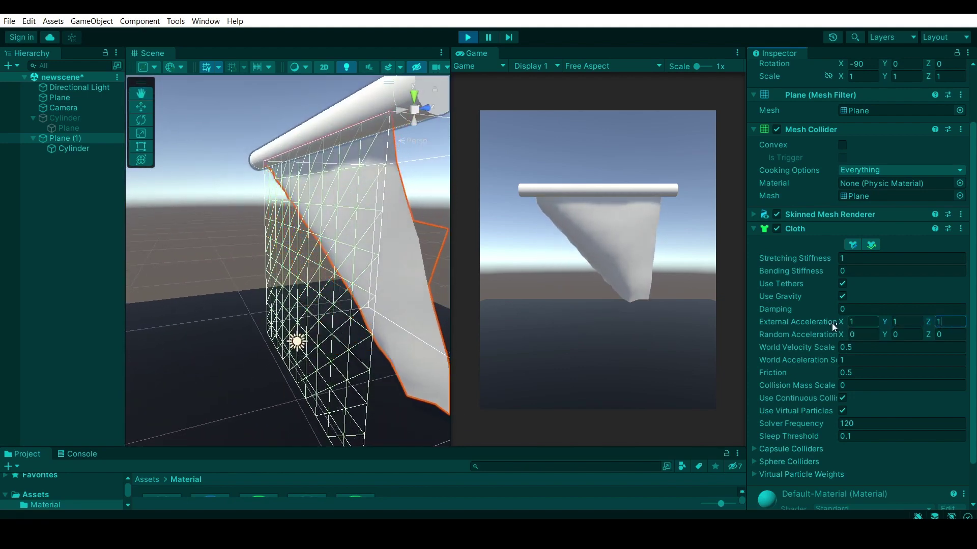
# Set the running cloth's Random Acceleration to 1 on X, Y and Z
pyautogui.moveTo(325, 315); pyautogui.dragTo(299, 329, button='right')
pyautogui.keyDown('alt'); pyautogui.moveTo(300, 331); pyautogui.dragTo(368, 303); pyautogui.keyUp('alt')
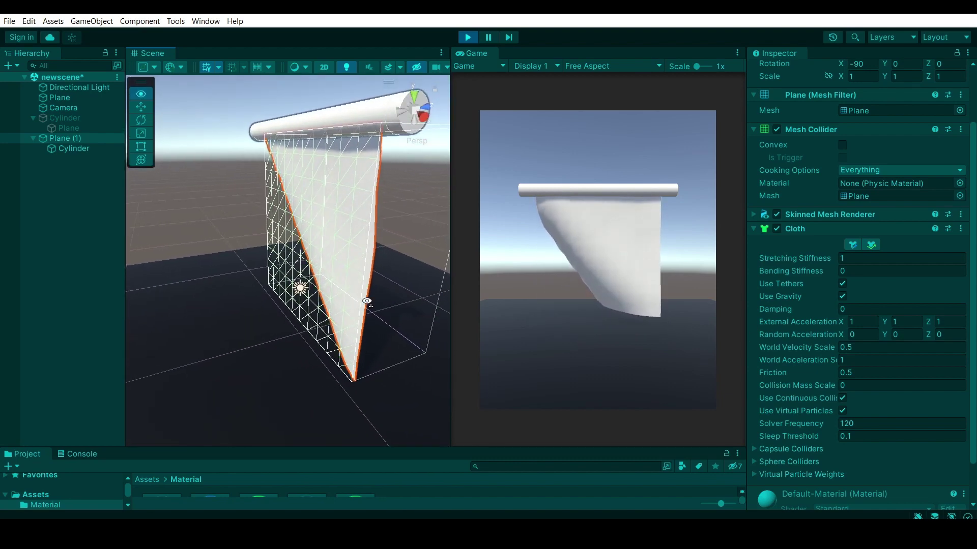
pyautogui.write('1')
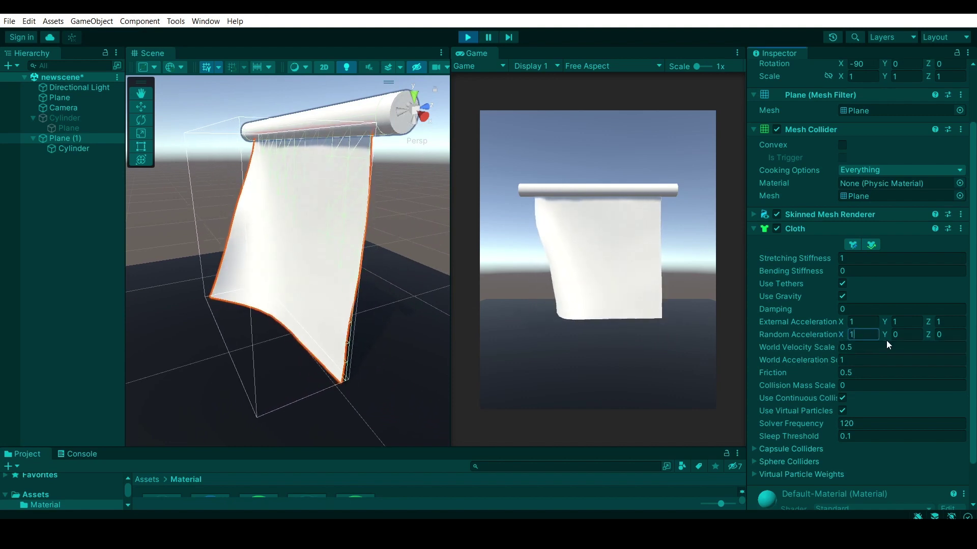
pyautogui.click(900, 335)
pyautogui.write('1')
pyautogui.click(944, 335)
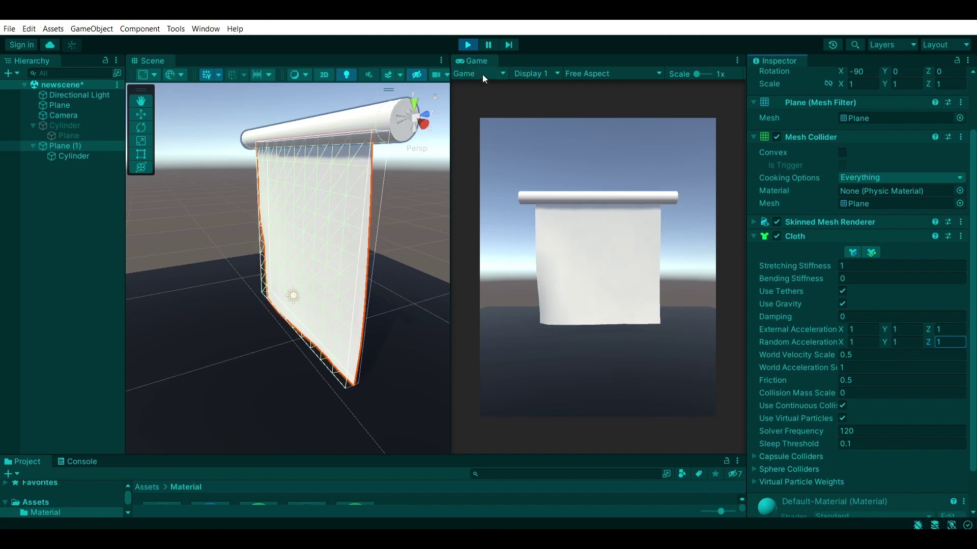
# Stop the running scene and select the cylinder rod above the cloth
pyautogui.click(468, 47)
pyautogui.scroll(-5, 364, 170)
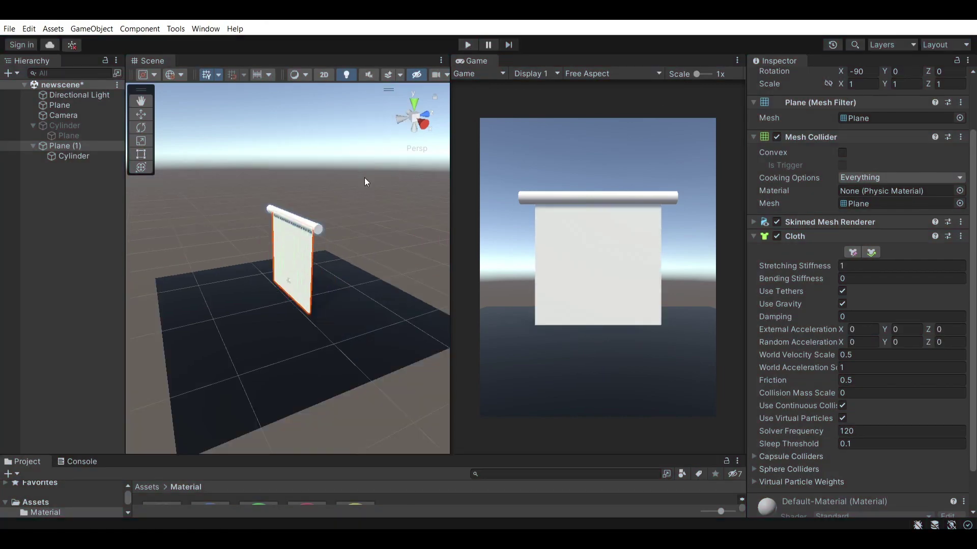
pyautogui.click(309, 228)
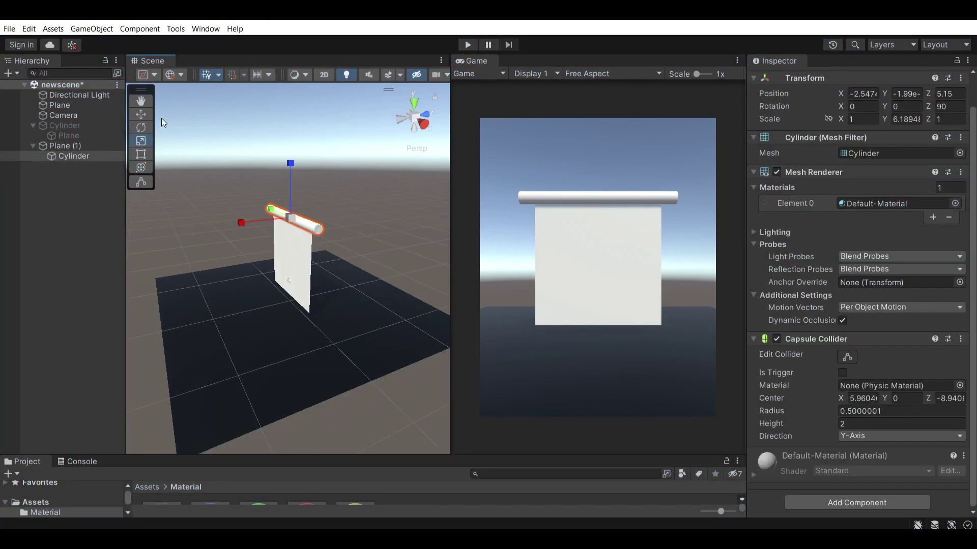
# Rotate the cylinder rod to stand upright and set its Y rotation to exactly 90
pyautogui.press('e')
pyautogui.moveTo(312, 202); pyautogui.dragTo(325, 333)
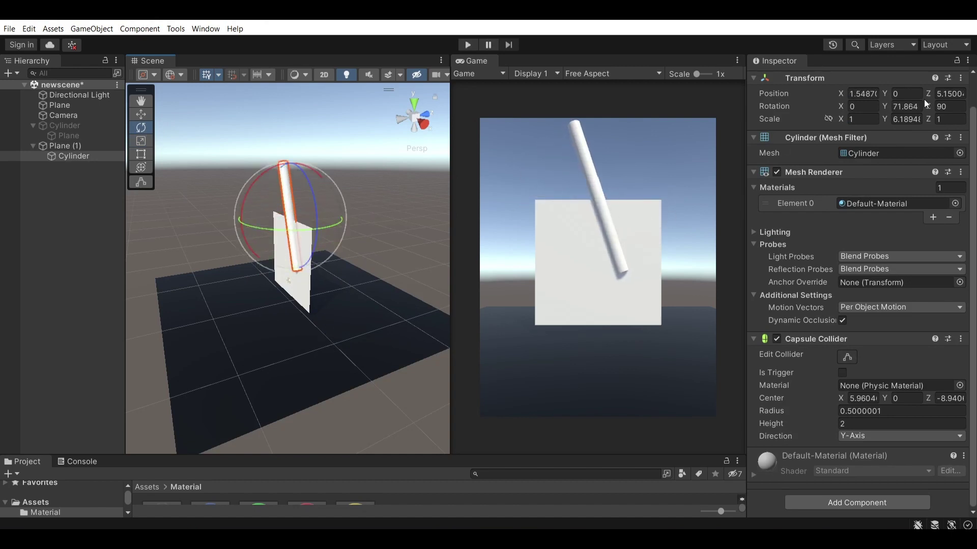
pyautogui.scroll(2, 924, 99)
pyautogui.click(915, 139)
pyautogui.write('90')
pyautogui.press('Return')
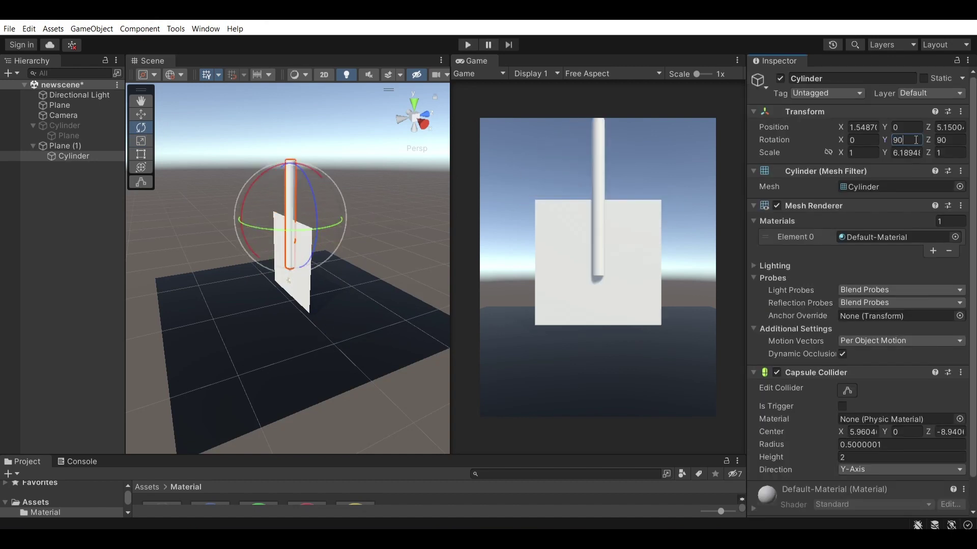
# Move the upright cylinder behind the cloth plane, to a Y position of about -0.94
pyautogui.keyDown('alt'); pyautogui.moveTo(346, 183); pyautogui.dragTo(309, 163); pyautogui.keyUp('alt')
pyautogui.moveTo(309, 163); pyautogui.dragTo(305, 165, button='right')
pyautogui.click(147, 116)
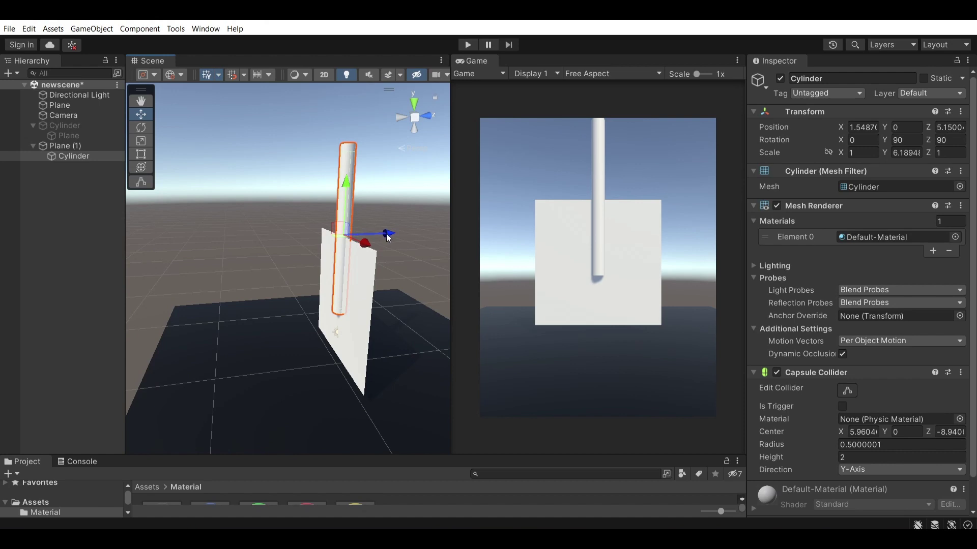
pyautogui.moveTo(387, 235); pyautogui.dragTo(400, 235)
pyautogui.moveTo(401, 235); pyautogui.dragTo(392, 244, button='right')
pyautogui.keyDown('alt'); pyautogui.moveTo(392, 245); pyautogui.dragTo(341, 209); pyautogui.keyUp('alt')
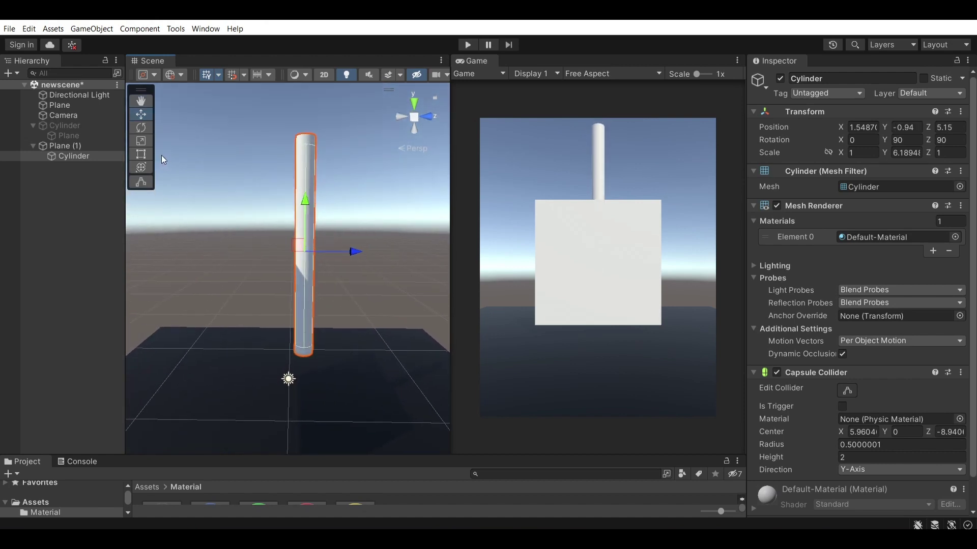
# Scale the cylinder down uniformly to about 0.72 × 4.44 × 0.72 and move it toward the cloth to Y -0.65
pyautogui.press('r')
pyautogui.moveTo(304, 252); pyautogui.dragTo(288, 256)
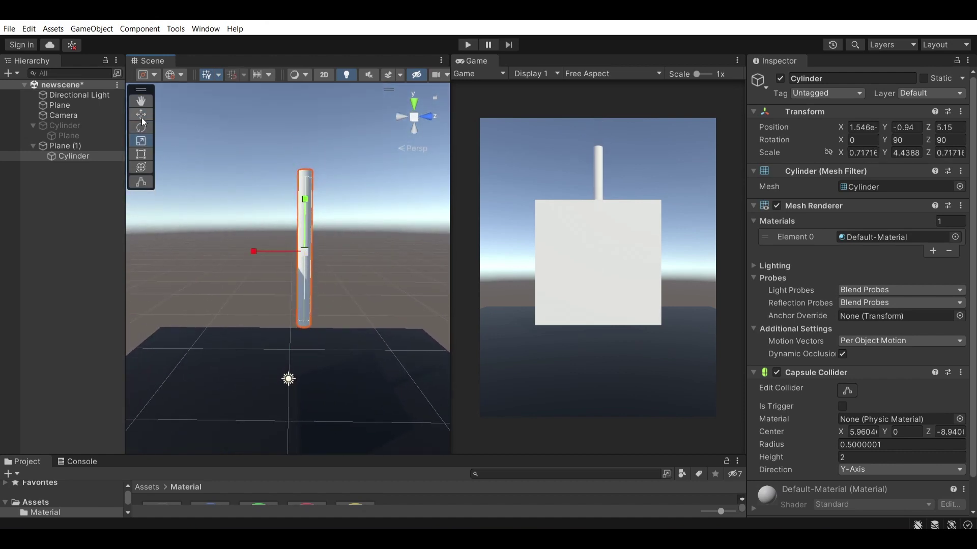
pyautogui.press('w')
pyautogui.moveTo(349, 253); pyautogui.dragTo(344, 253)
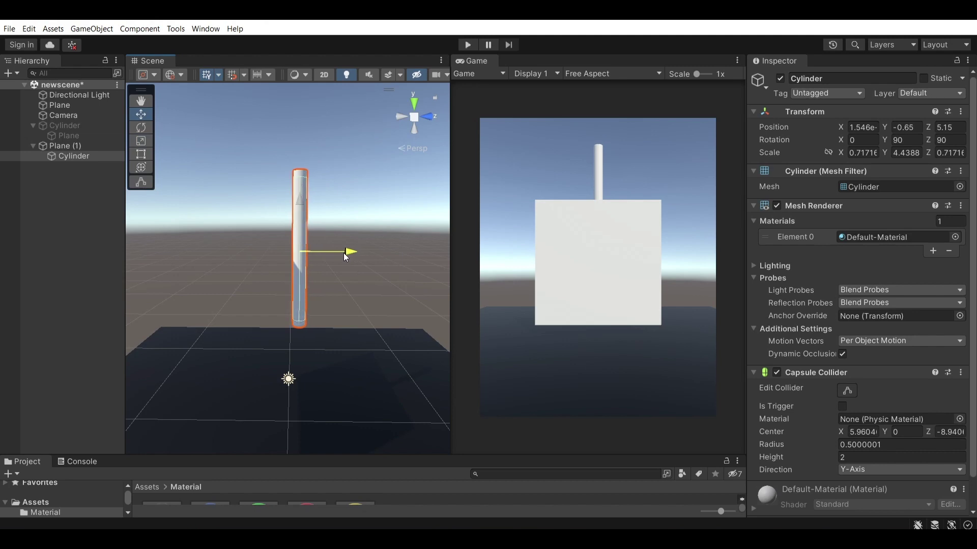
# Lower the cylinder to Z 0.53 and shift it closer to the cloth, to Y -0.39
pyautogui.moveTo(322, 192); pyautogui.dragTo(322, 183, button='right')
pyautogui.moveTo(312, 228); pyautogui.dragTo(311, 311)
pyautogui.moveTo(312, 310); pyautogui.dragTo(321, 319, button='right')
pyautogui.moveTo(352, 338); pyautogui.dragTo(349, 340)
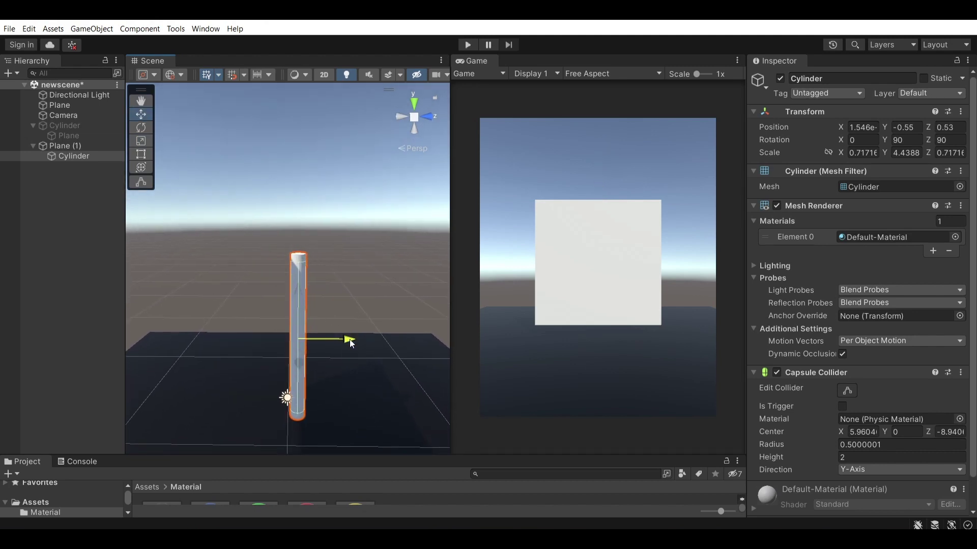
pyautogui.moveTo(350, 340); pyautogui.dragTo(375, 243, button='right')
pyautogui.moveTo(373, 241); pyautogui.dragTo(369, 240)
pyautogui.moveTo(370, 240); pyautogui.dragTo(316, 209, button='right')
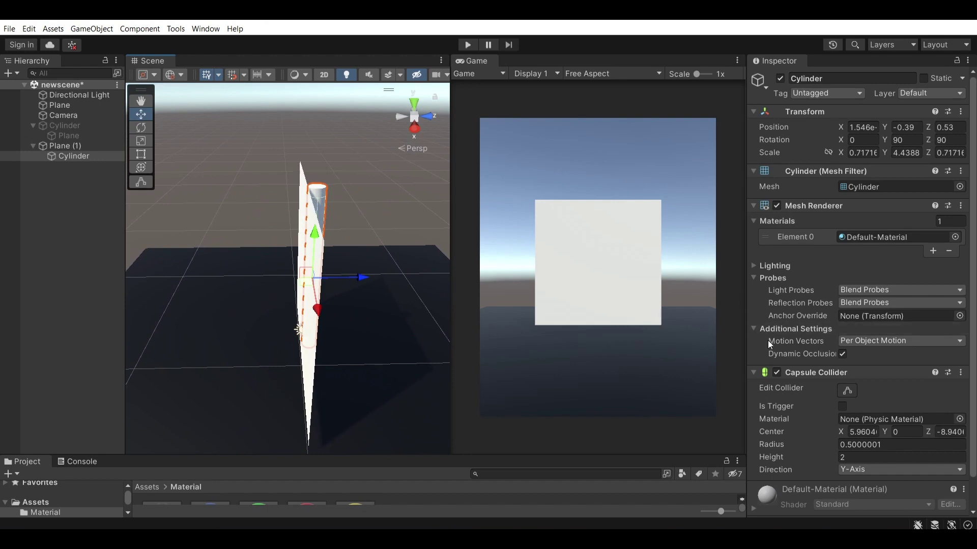
# Run the scene and select the cloth plane, Plane (1), with the cloth and cylinder in view
pyautogui.click(468, 45)
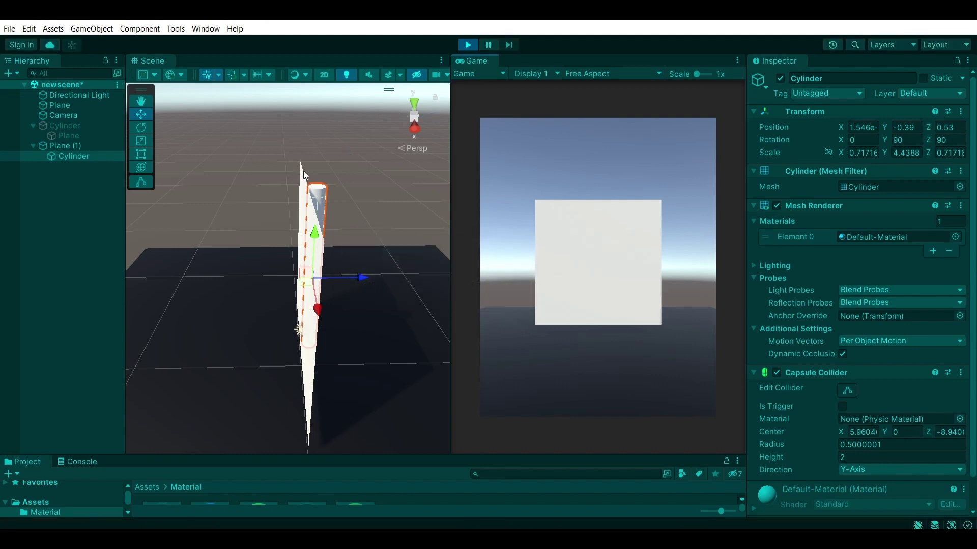
pyautogui.moveTo(307, 151); pyautogui.dragTo(392, 156, button='right')
pyautogui.press('a')
pyautogui.scroll(-2, 930, 316)
pyautogui.click(81, 148)
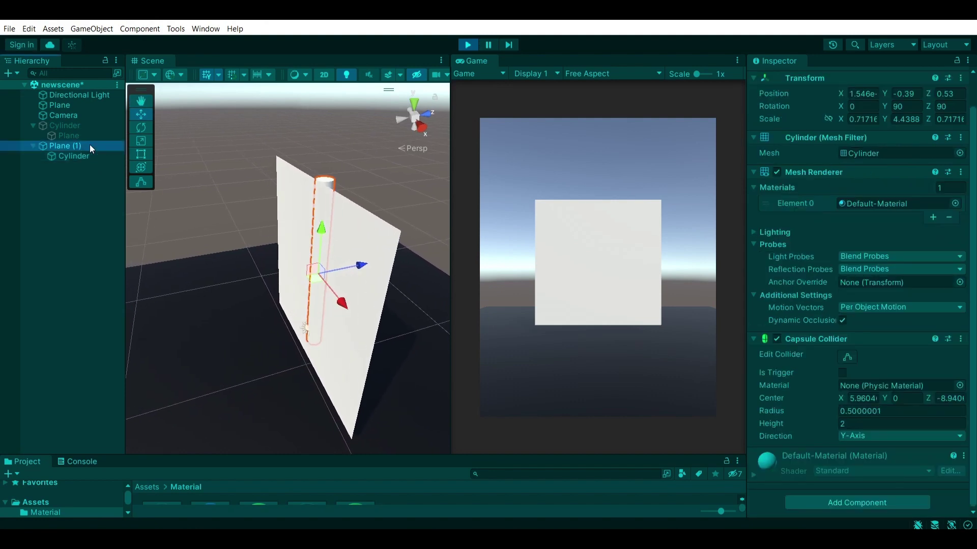
# Test the running cloth against the cylinder with External Acceleration set to 2 on X, Y and Z
pyautogui.scroll(-2, 874, 341)
pyautogui.click(875, 332)
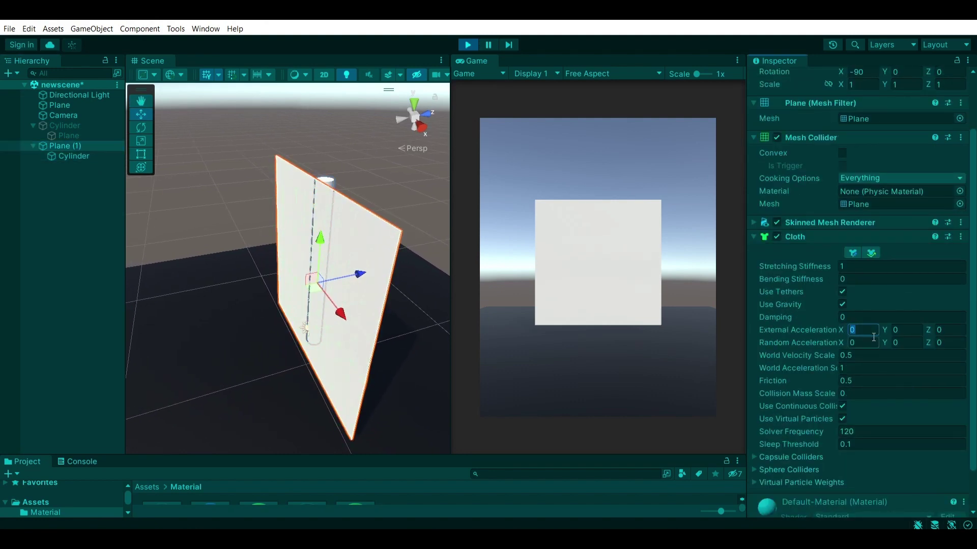
pyautogui.write('2')
pyautogui.click(891, 332)
pyautogui.write('2')
pyautogui.click(942, 328)
pyautogui.write('2')
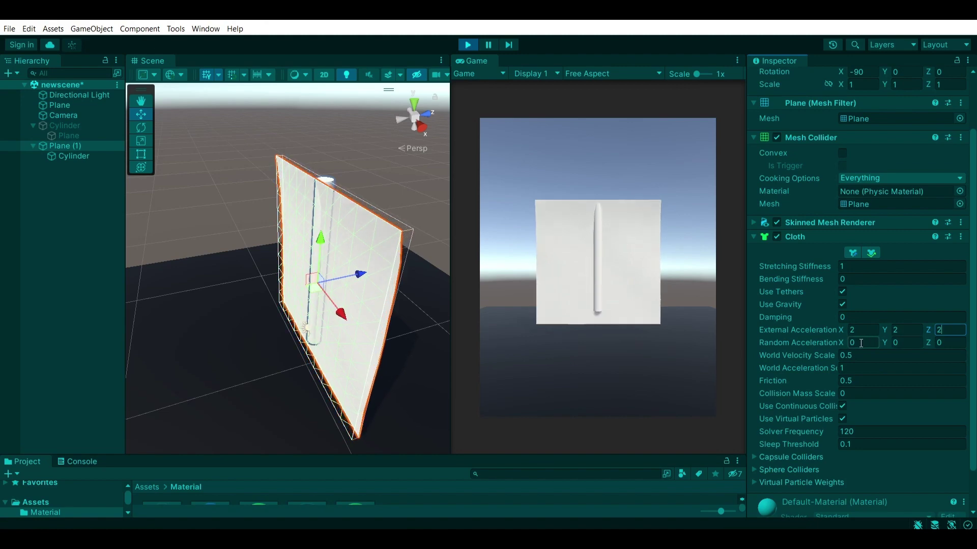
pyautogui.moveTo(395, 278); pyautogui.dragTo(346, 224, button='right')
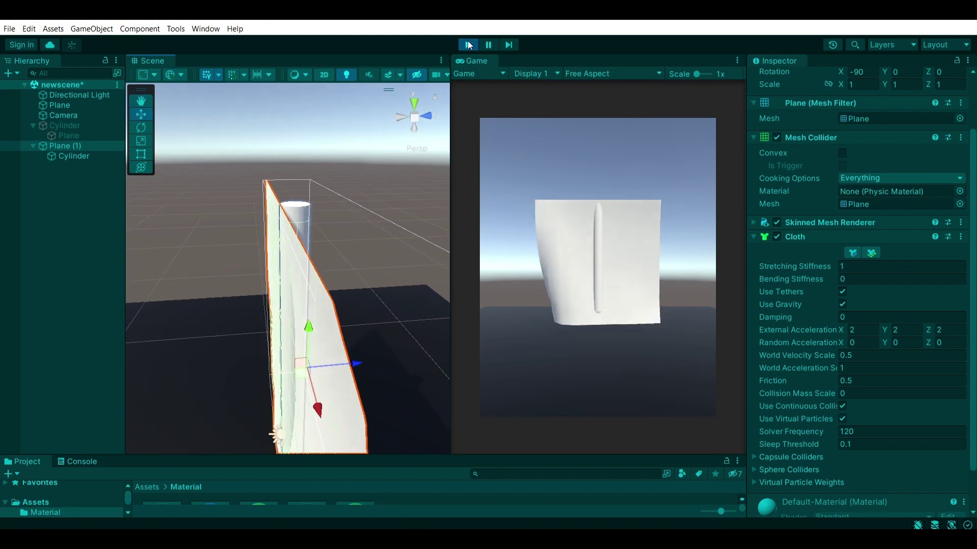
# Stop the running scene and check the Capsule Collider component on the cylinder
pyautogui.click(467, 45)
pyautogui.click(74, 155)
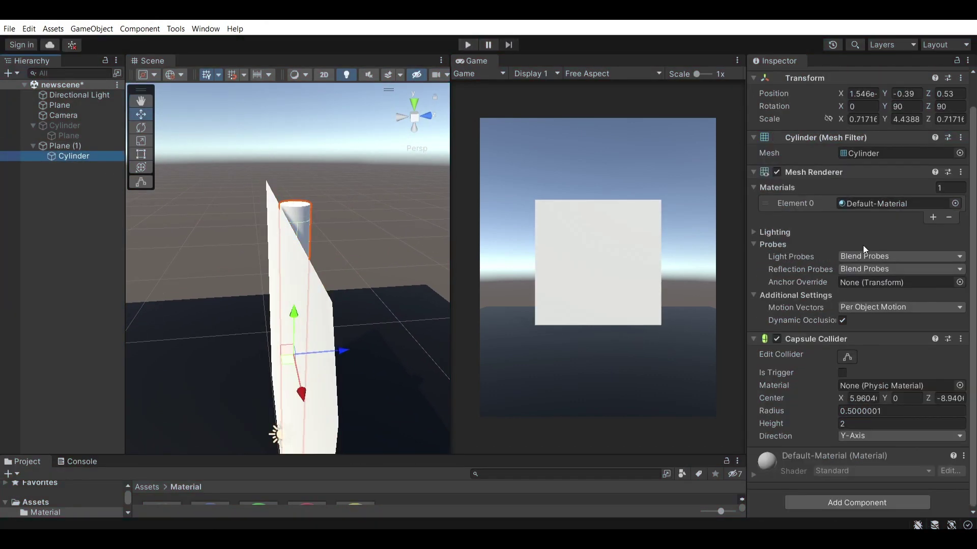
pyautogui.click(775, 337)
# Set the Capsule Colliders size to 1 on Plane (1)'s Cloth component
pyautogui.click(65, 146)
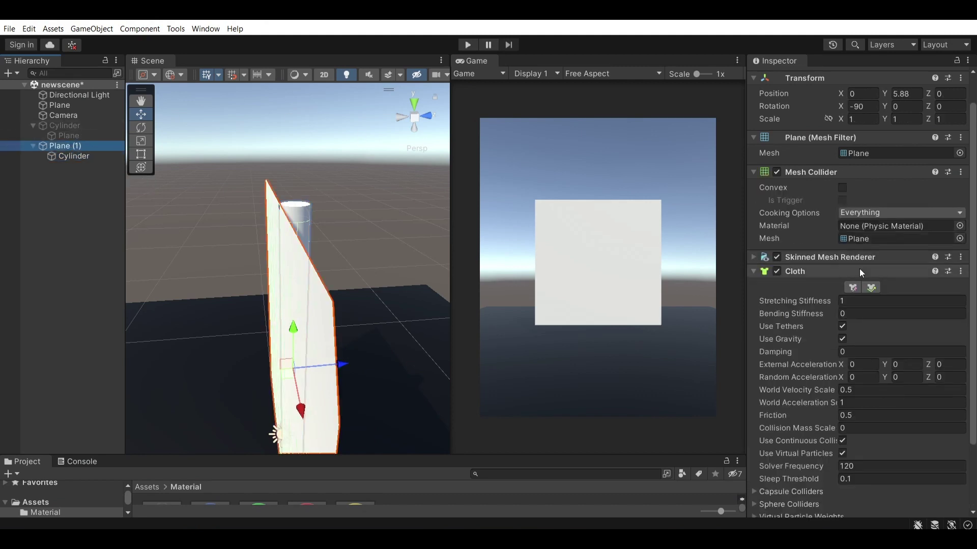
pyautogui.scroll(-3, 859, 268)
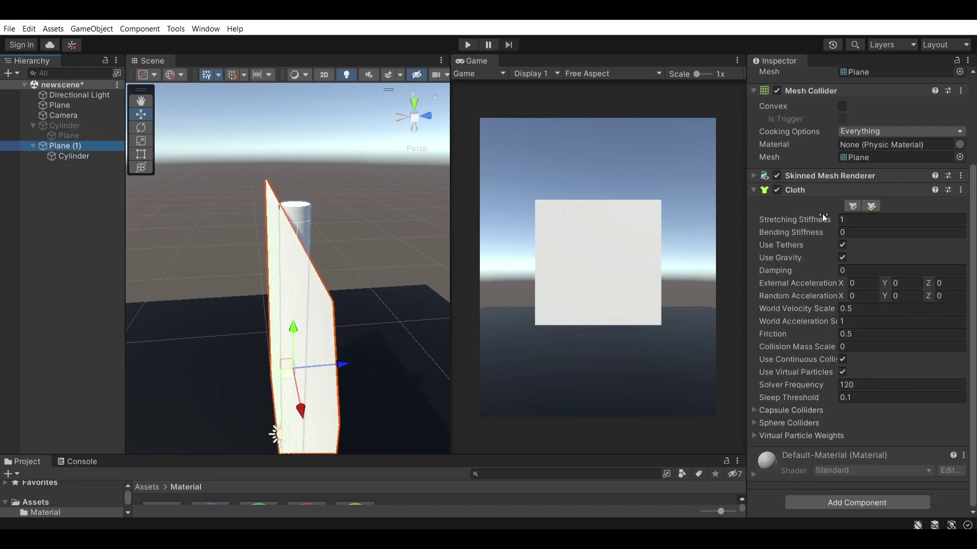
pyautogui.click(783, 410)
pyautogui.click(856, 423)
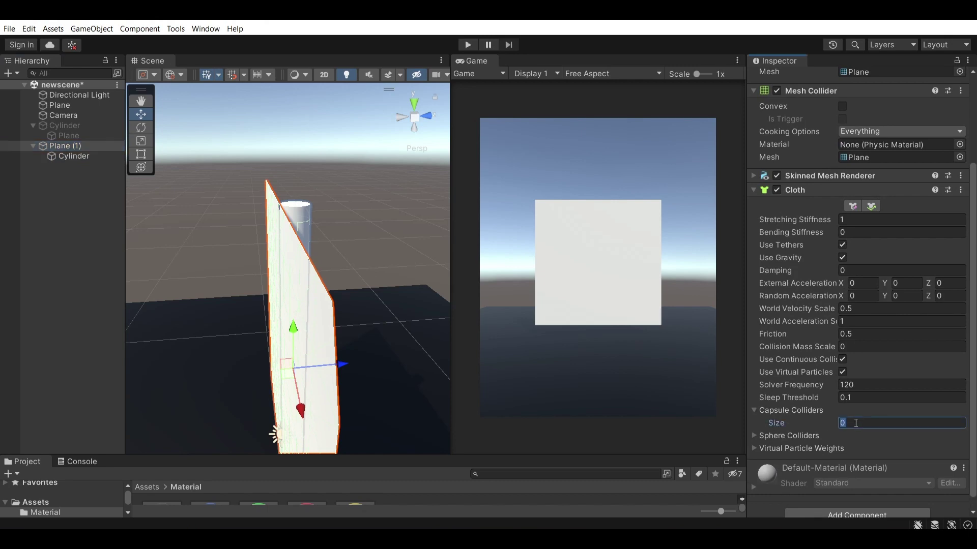
pyautogui.write('1')
pyautogui.press('Return')
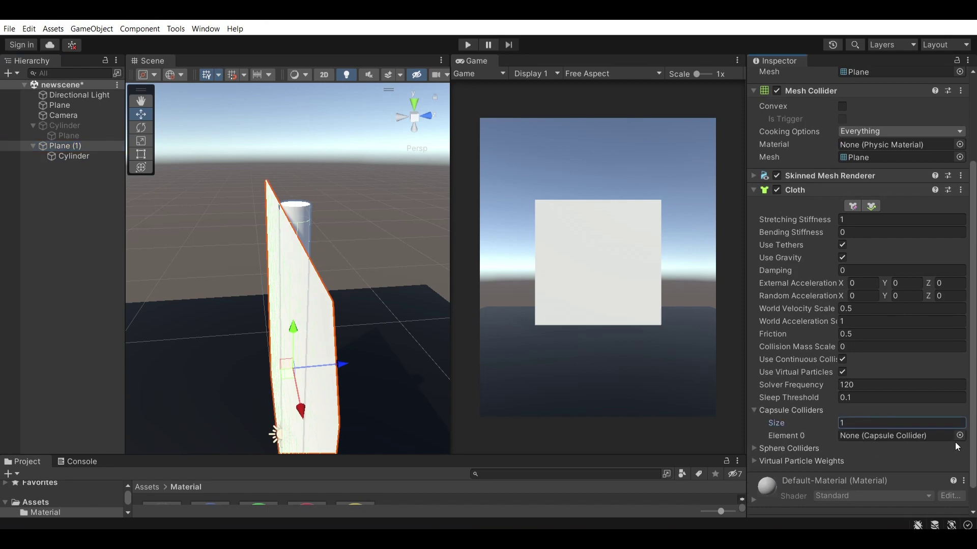
# Assign the Cylinder under Plane (1) as Element 0 of the cloth's Capsule Colliders
pyautogui.click(959, 435)
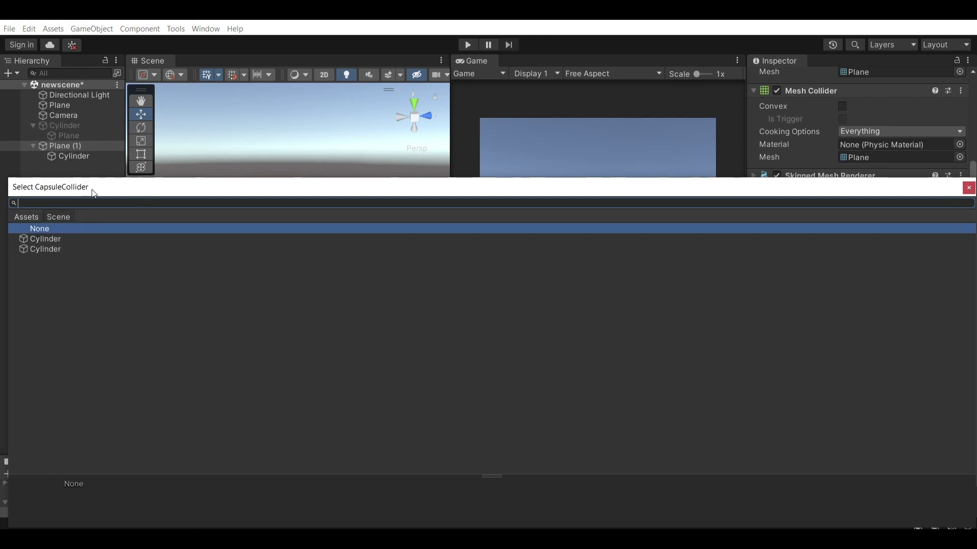
pyautogui.click(970, 189)
pyautogui.moveTo(72, 156); pyautogui.dragTo(888, 439)
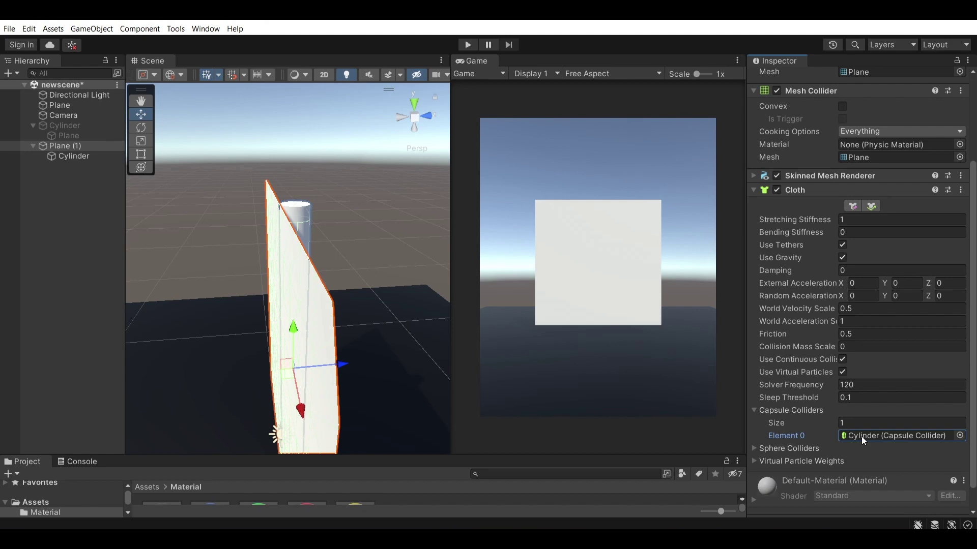
# Nudge the cylinder to Y position -0.45 and run the scene
pyautogui.click(298, 223)
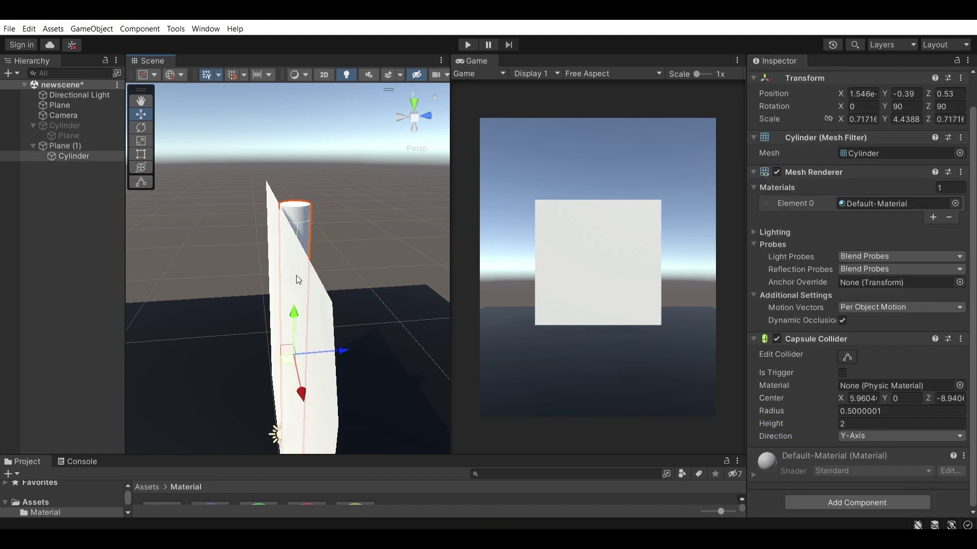
pyautogui.keyDown('alt'); pyautogui.moveTo(296, 276); pyautogui.dragTo(427, 290); pyautogui.keyUp('alt')
pyautogui.click(467, 44)
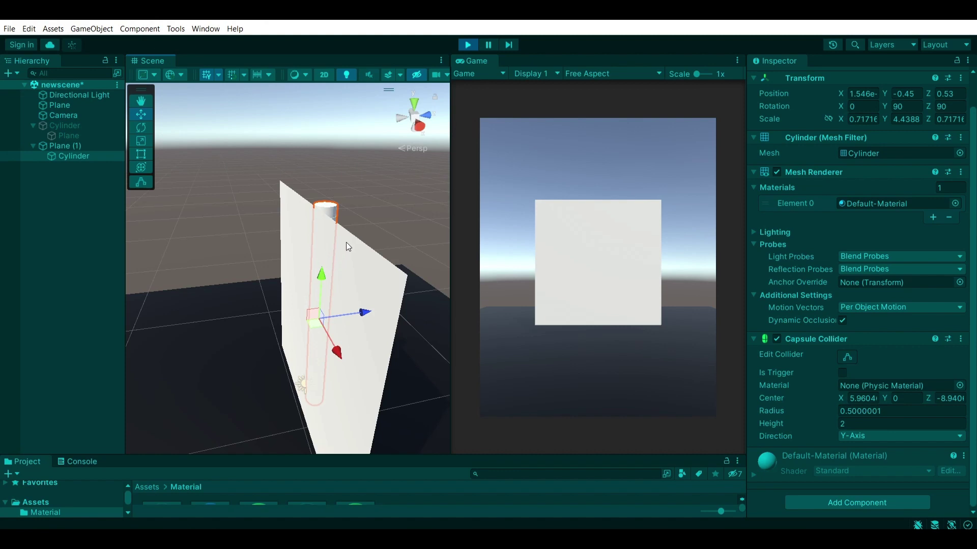
pyautogui.keyDown('alt'); pyautogui.moveTo(301, 168); pyautogui.dragTo(346, 155); pyautogui.keyUp('alt')
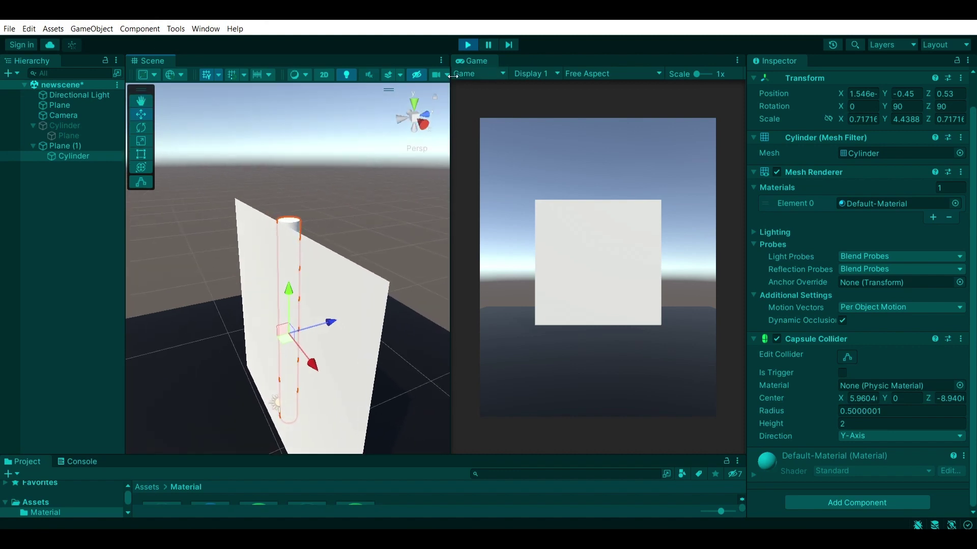
# Set the running Plane (1) cloth's External Acceleration to 2 on all three axes
pyautogui.click(96, 145)
pyautogui.scroll(-5, 866, 313)
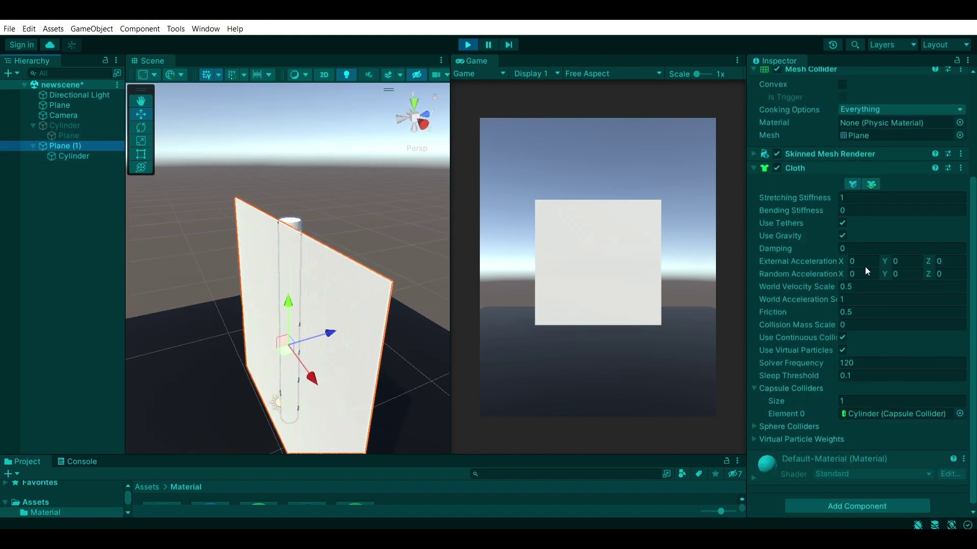
pyautogui.click(871, 262)
pyautogui.write('2')
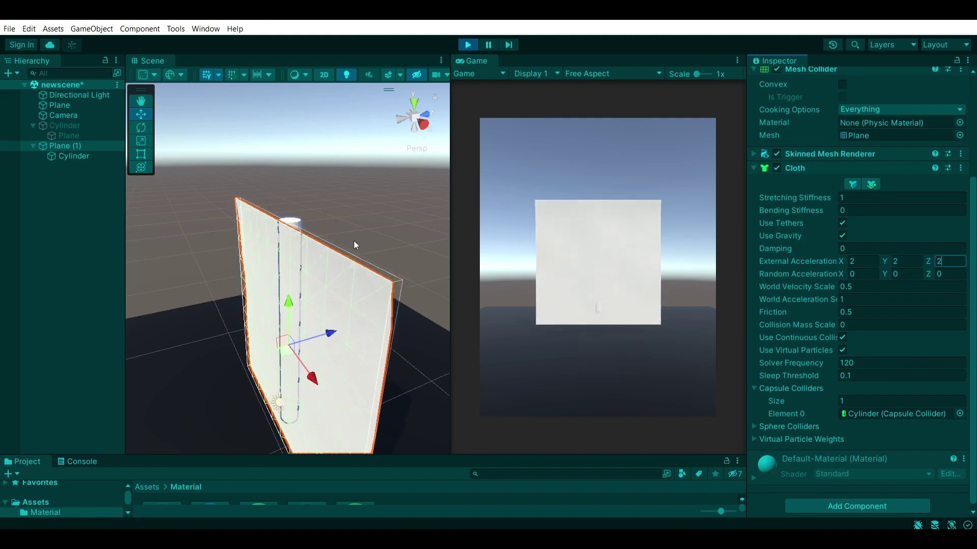
# Examine how the moving cloth collides with the cylinder from several angles and close up, and stop the running scene
pyautogui.moveTo(355, 246); pyautogui.dragTo(283, 258, button='right')
pyautogui.keyDown('alt'); pyautogui.moveTo(282, 259); pyautogui.dragTo(225, 239); pyautogui.keyUp('alt')
pyautogui.click(298, 132)
pyautogui.keyDown('alt'); pyautogui.moveTo(298, 132); pyautogui.dragTo(360, 201); pyautogui.keyUp('alt')
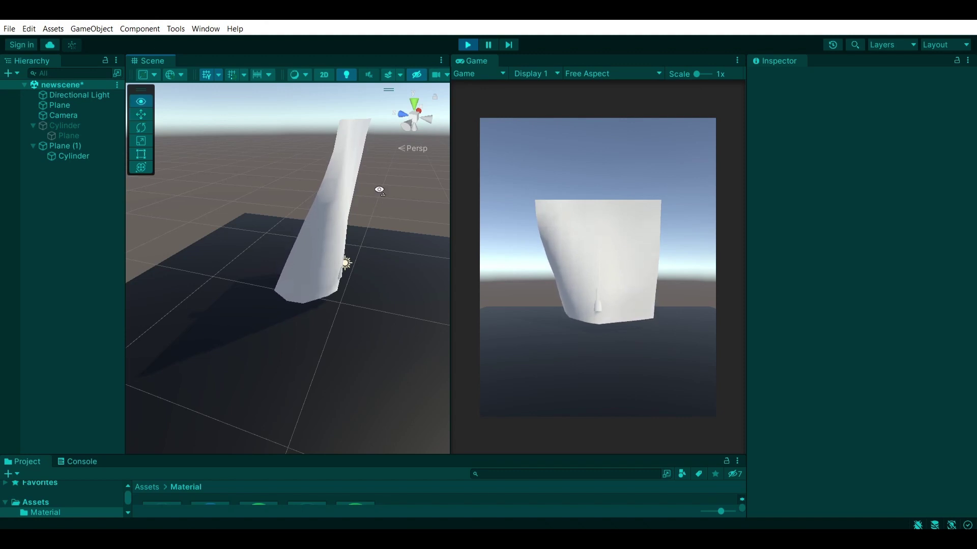
pyautogui.keyDown('alt'); pyautogui.moveTo(376, 197); pyautogui.dragTo(232, 203); pyautogui.keyUp('alt')
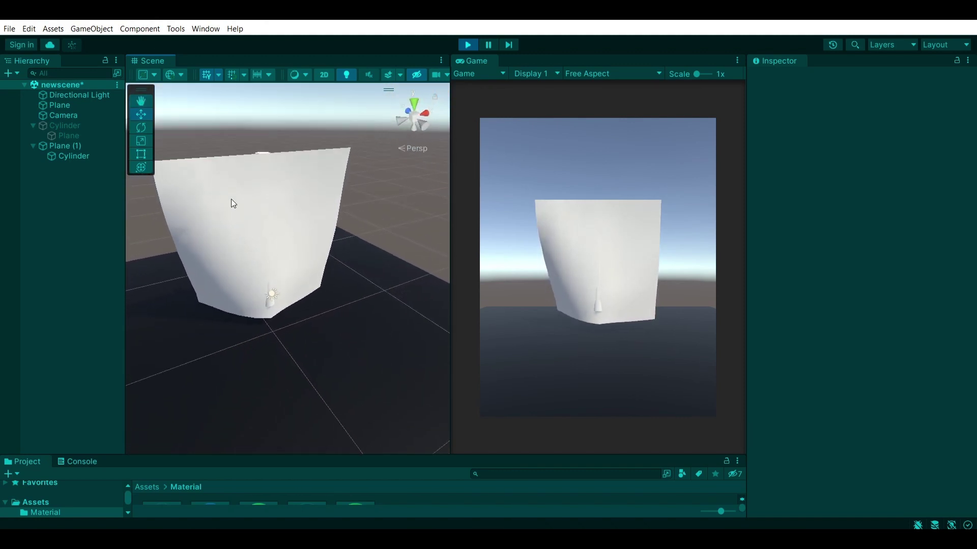
pyautogui.click(267, 218)
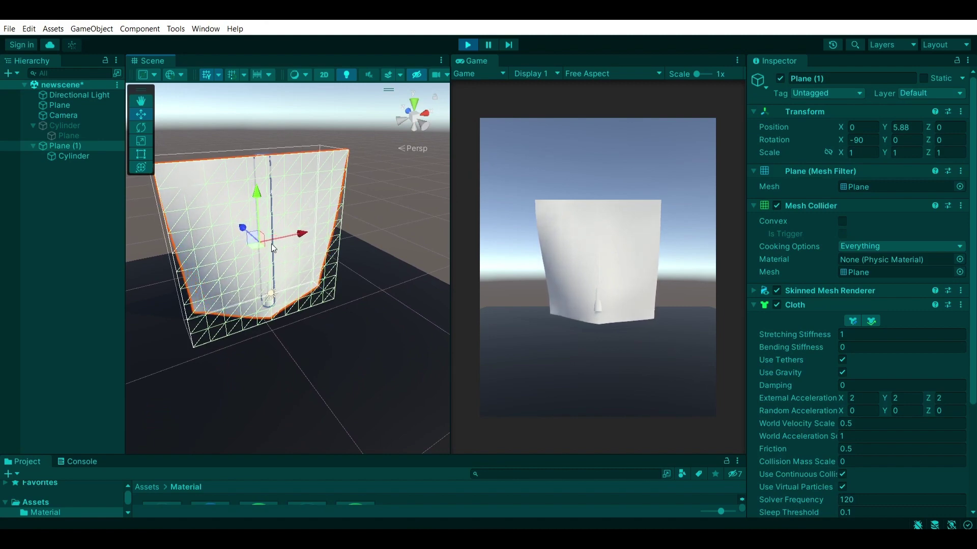
pyautogui.keyDown('alt'); pyautogui.moveTo(273, 248); pyautogui.dragTo(266, 128); pyautogui.keyUp('alt')
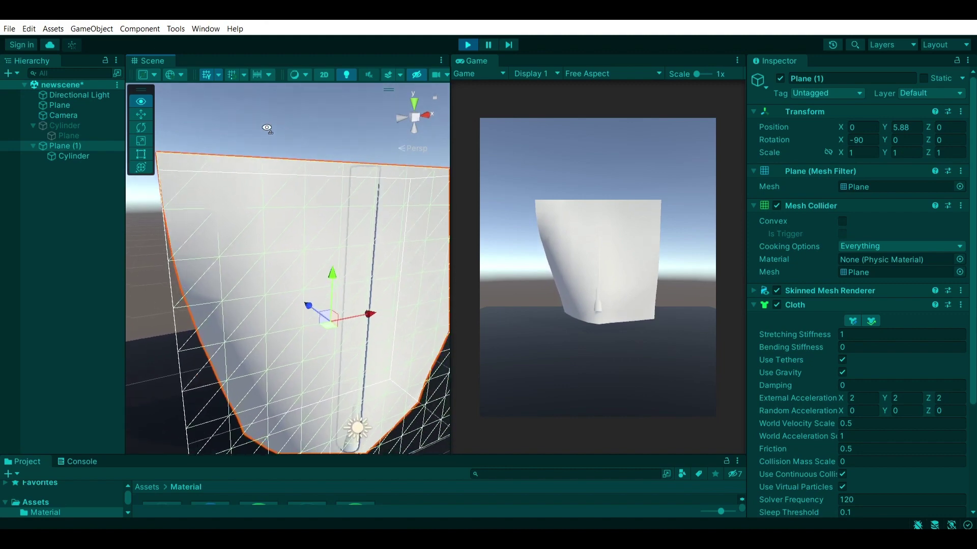
pyautogui.moveTo(267, 129); pyautogui.dragTo(296, 206, button='right')
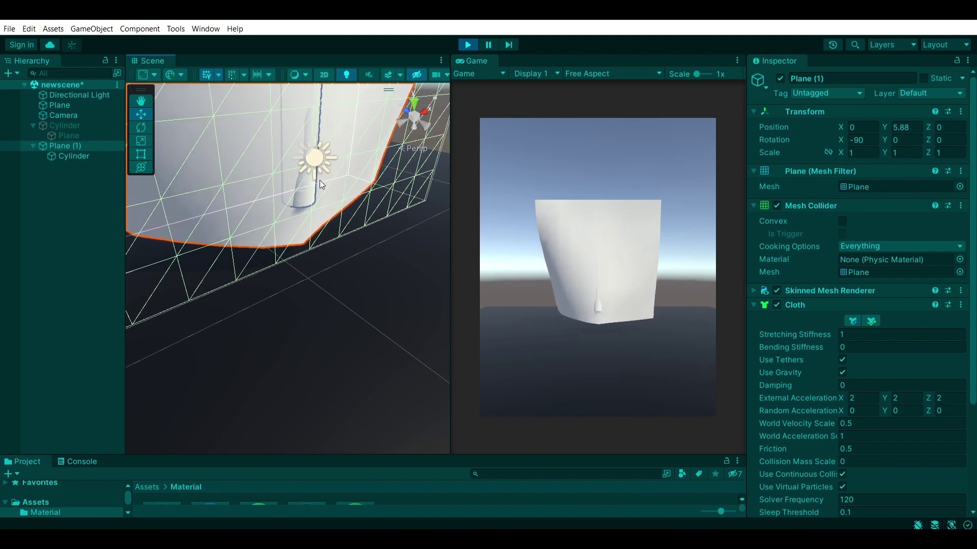
pyautogui.moveTo(310, 170); pyautogui.dragTo(336, 163, button='right')
pyautogui.scroll(-4, 337, 165)
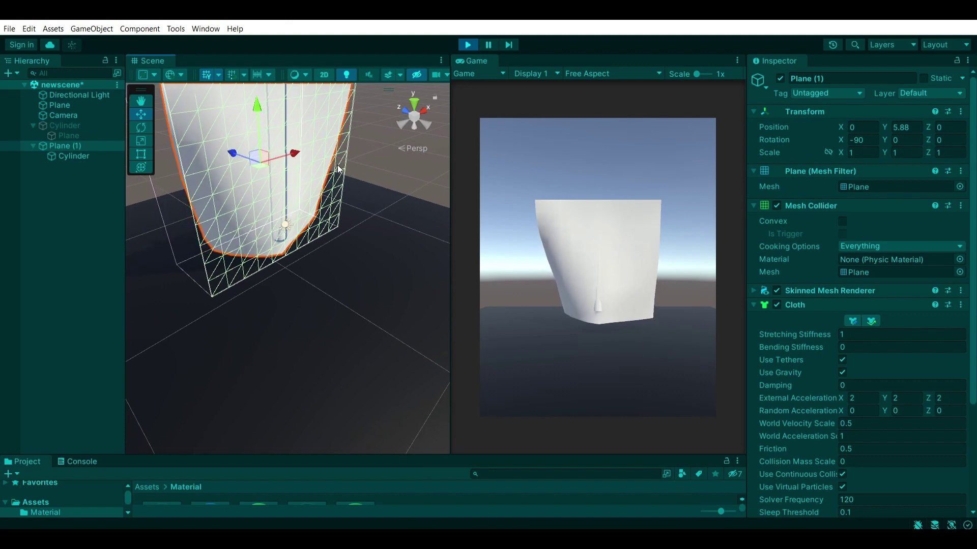
pyautogui.click(467, 45)
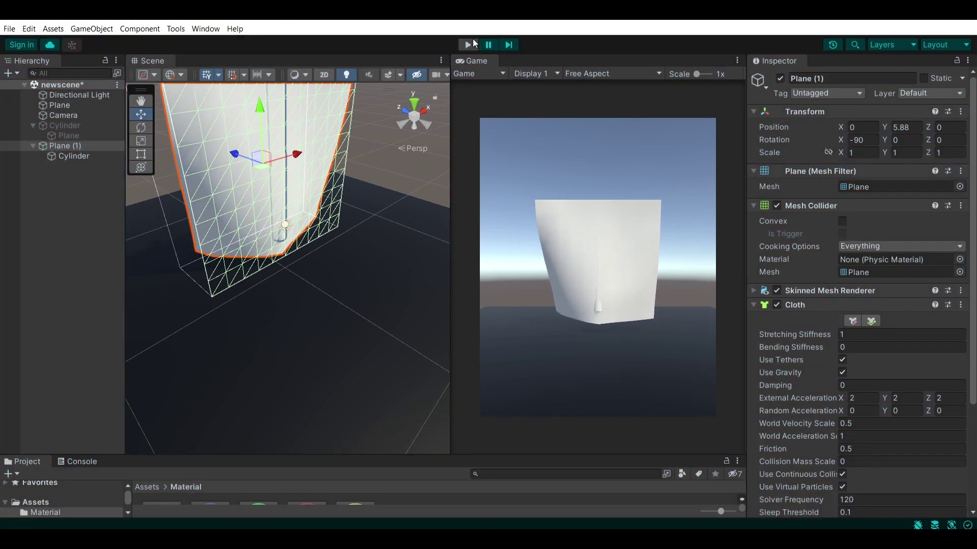